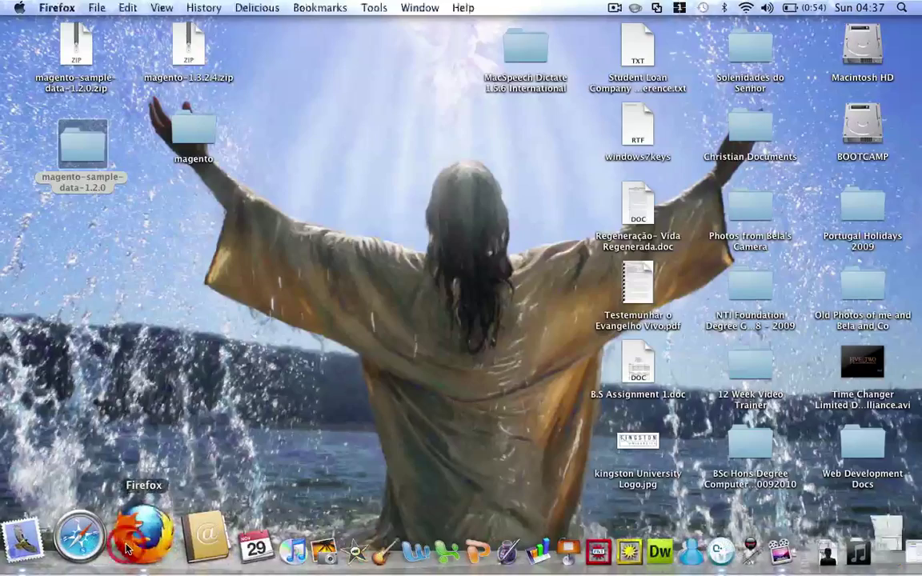
# Bring Firefox forward on the Google UK home page
pyautogui.click(408, 121)
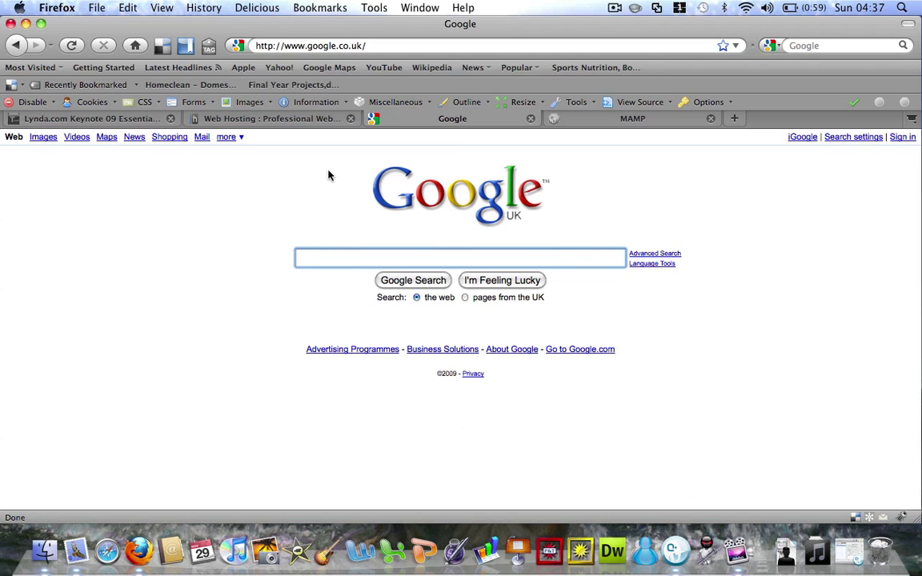
# Search Google for 'magento' and open the magentocommerce.com home page
pyautogui.write('mage')
pyautogui.click(316, 272)
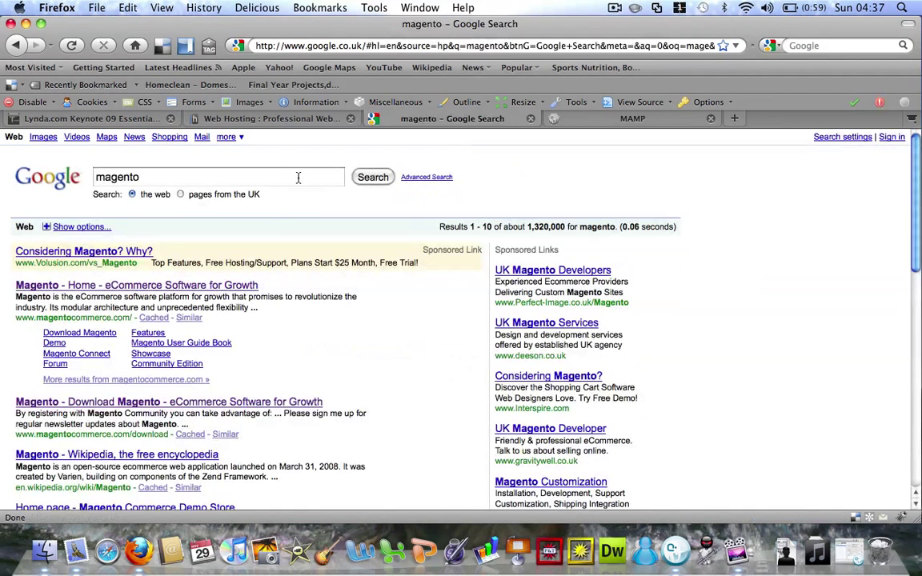
pyautogui.click(220, 284)
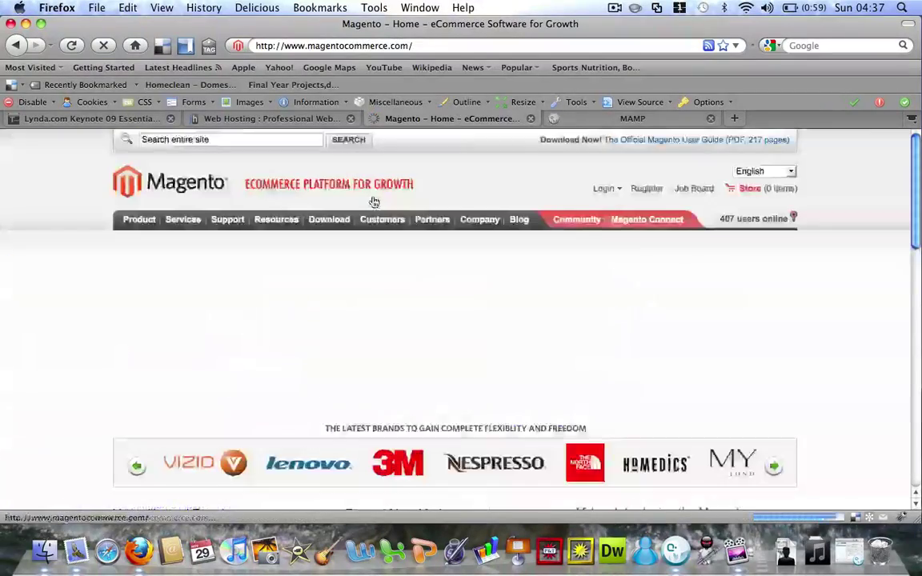
# Reach the Download Magento Community page without registering, then minimize Firefox
pyautogui.moveTo(332, 219)
pyautogui.click(333, 244)
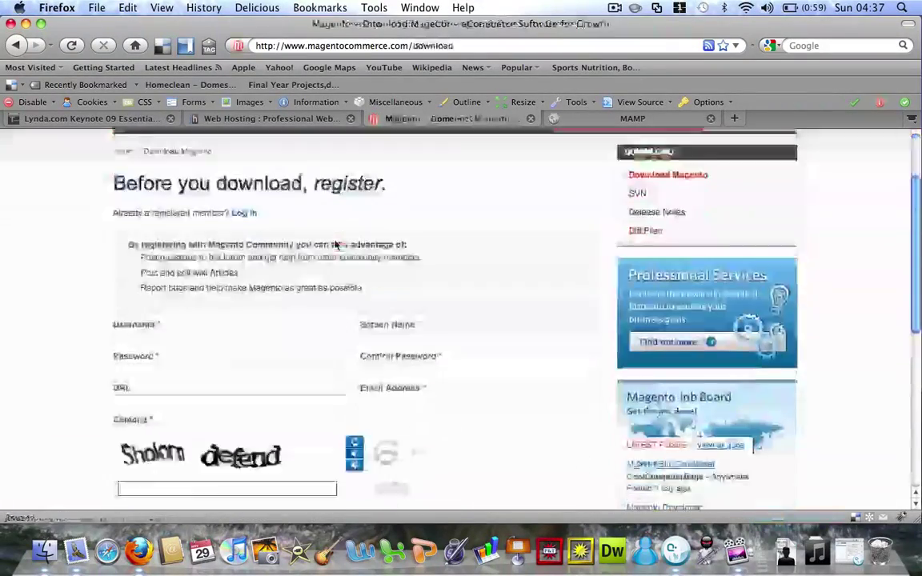
pyautogui.scroll(-3, 336, 244)
pyautogui.click(378, 457)
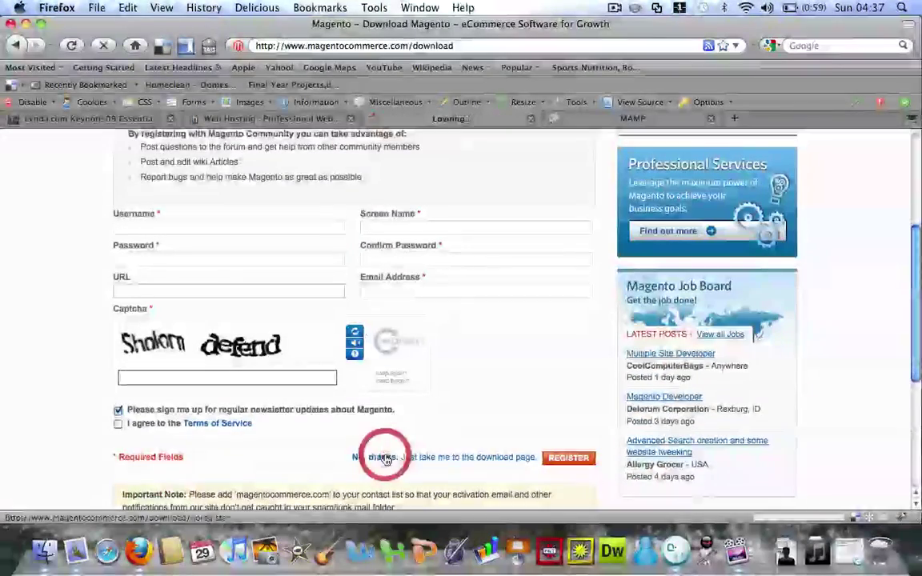
pyautogui.scroll(-3, 194, 307)
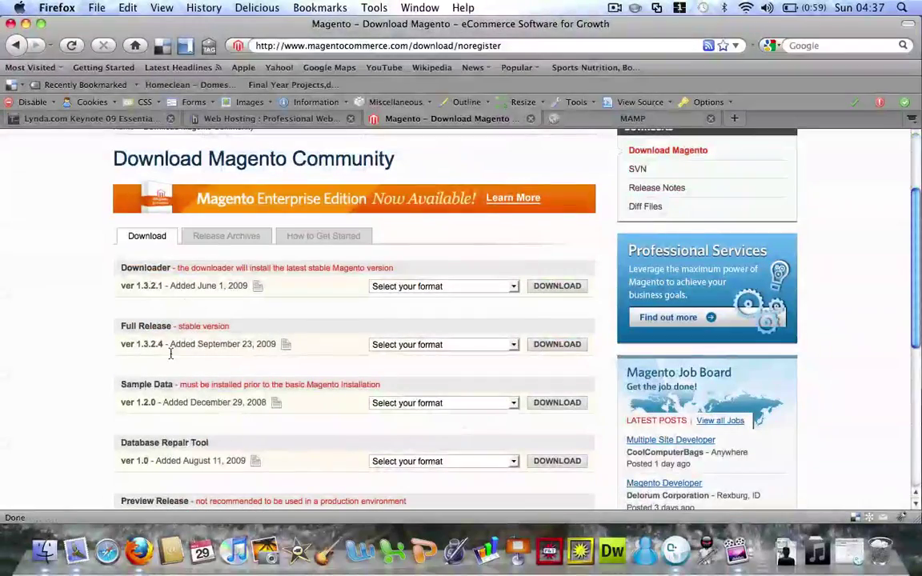
pyautogui.click(26, 23)
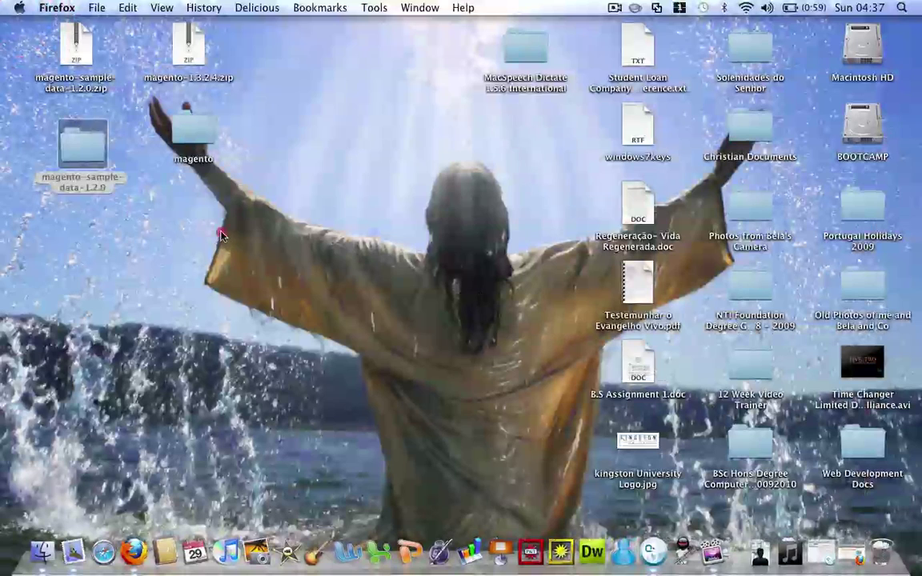
pyautogui.click(67, 148)
pyautogui.click(168, 241)
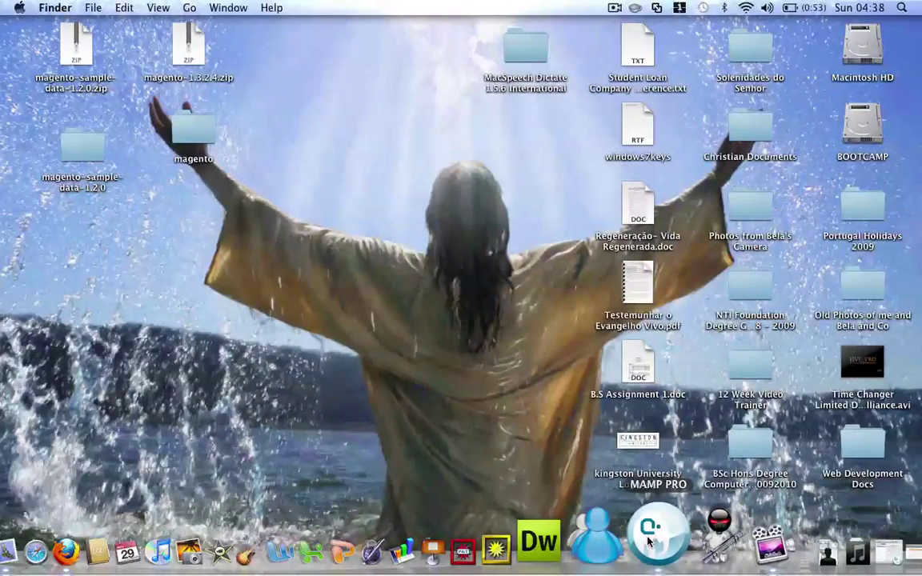
# Launch MAMP PRO and open the MAMP welcome page at localhost/MAMP via WebStart
pyautogui.click(648, 541)
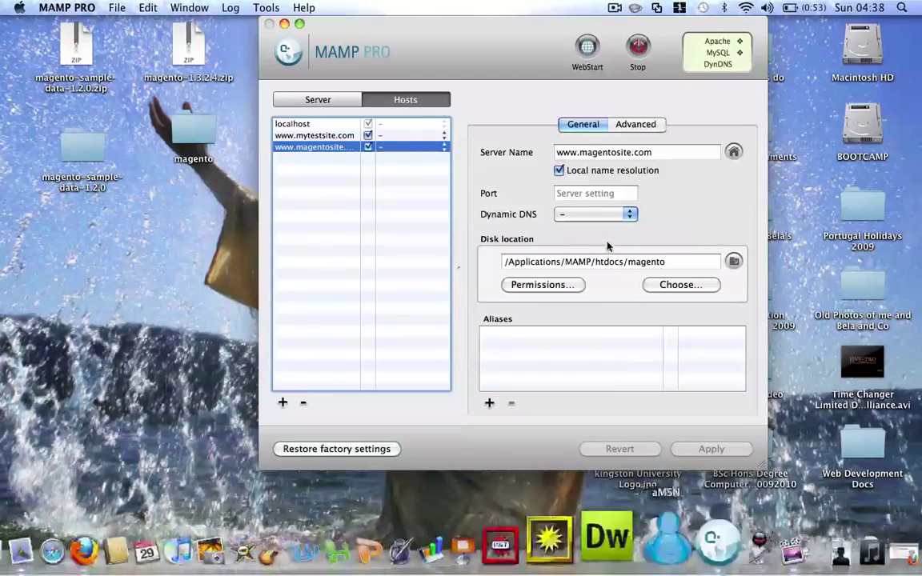
pyautogui.click(587, 46)
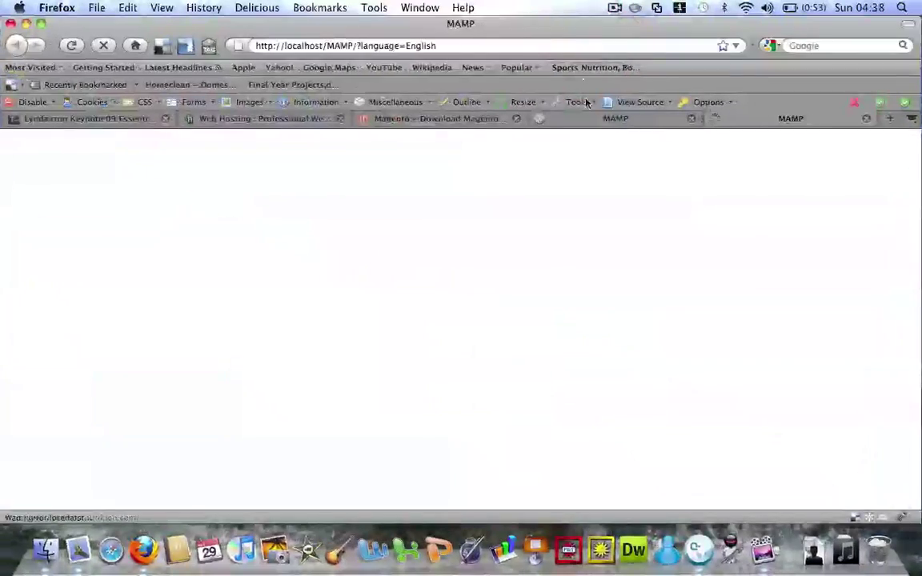
# Close the duplicate MAMP page and open the magento database's Import page in phpMyAdmin
pyautogui.click(869, 119)
pyautogui.click(636, 119)
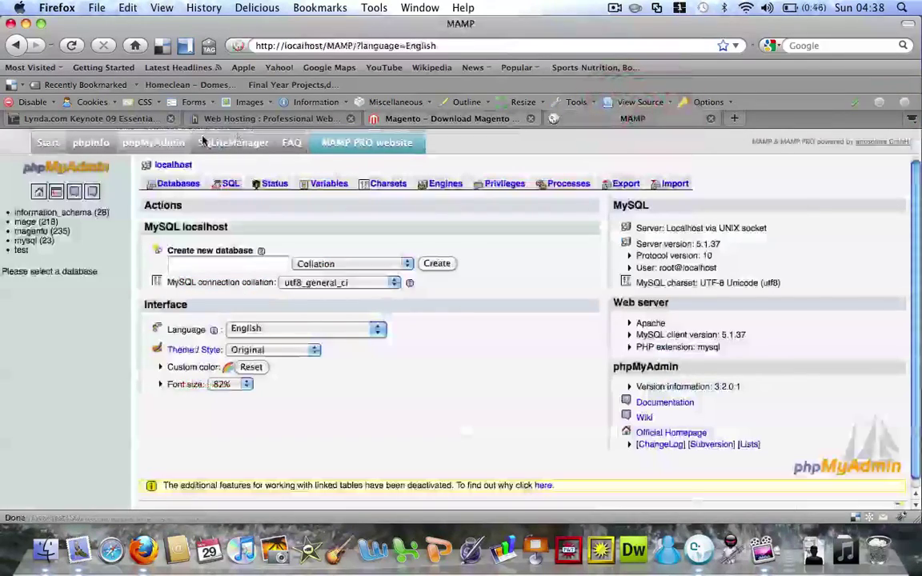
pyautogui.click(35, 232)
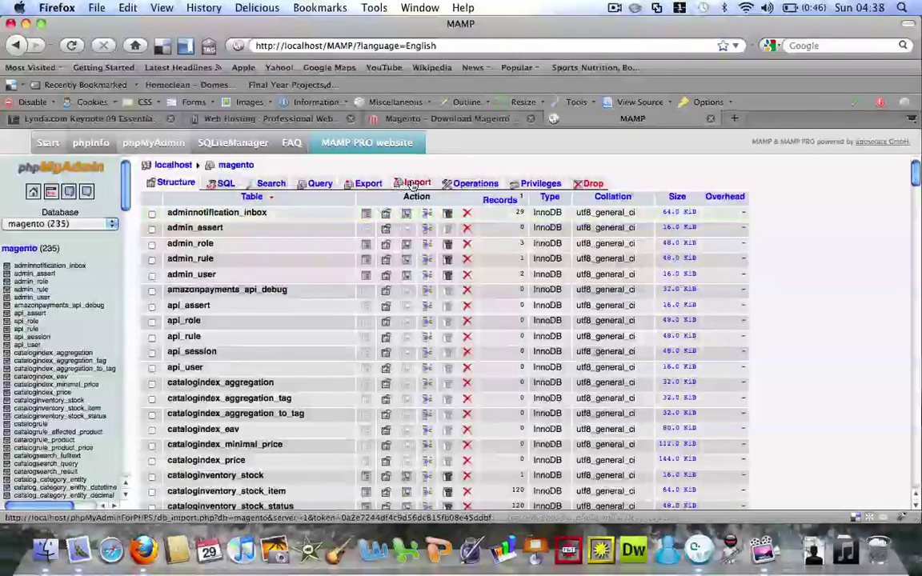
pyautogui.click(412, 183)
# Browse to the magento-sample-data-1.2.0 folder, cancel without choosing a file, and return to the Magento download tab
pyautogui.click(375, 223)
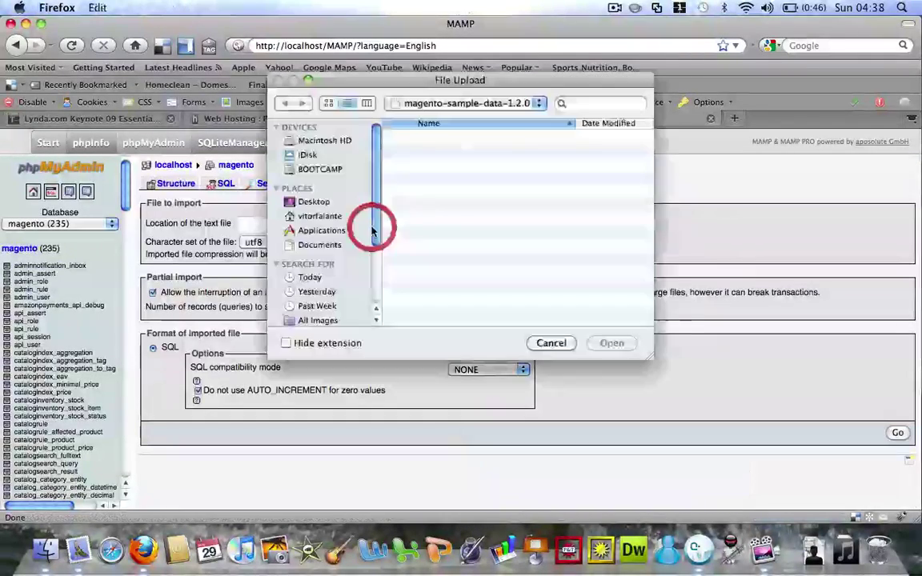
pyautogui.click(314, 204)
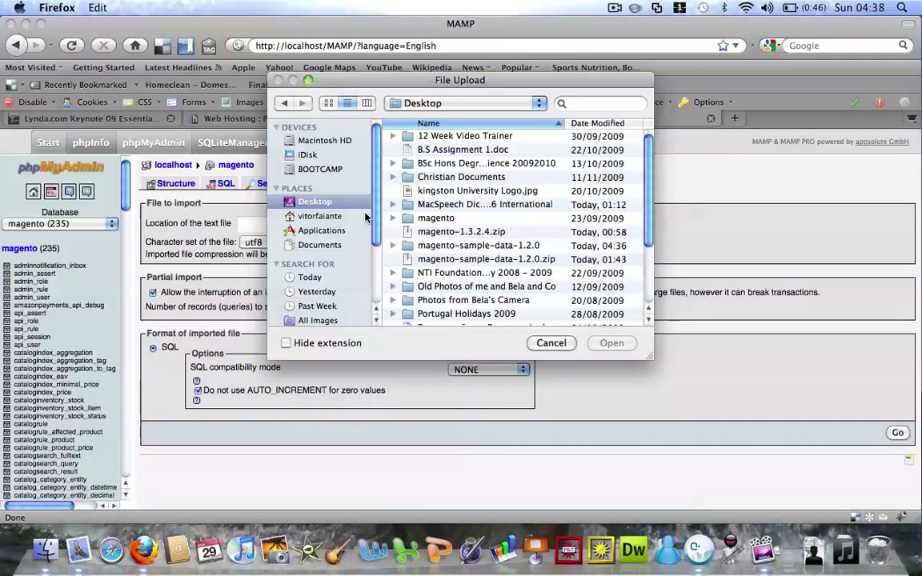
pyautogui.doubleClick(462, 248)
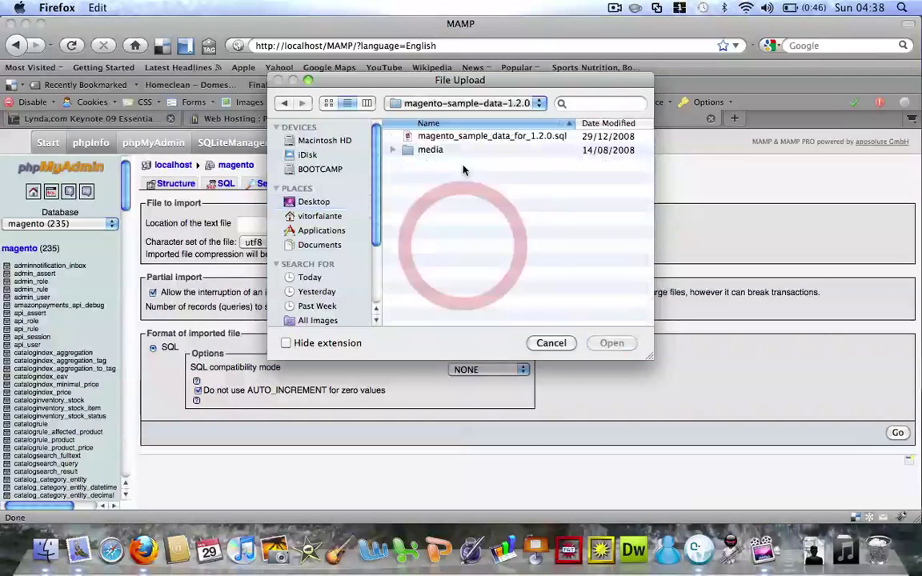
pyautogui.click(550, 343)
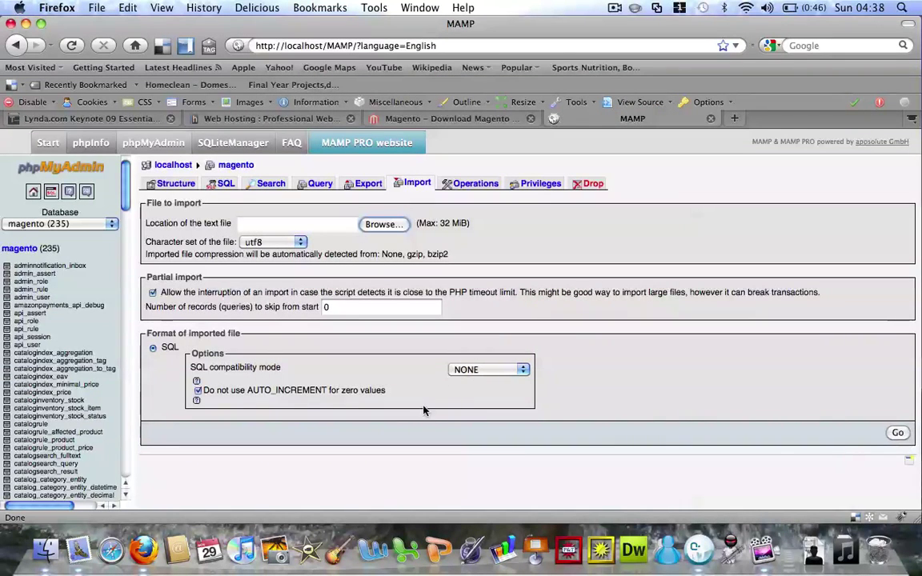
pyautogui.scroll(-10, 44, 297)
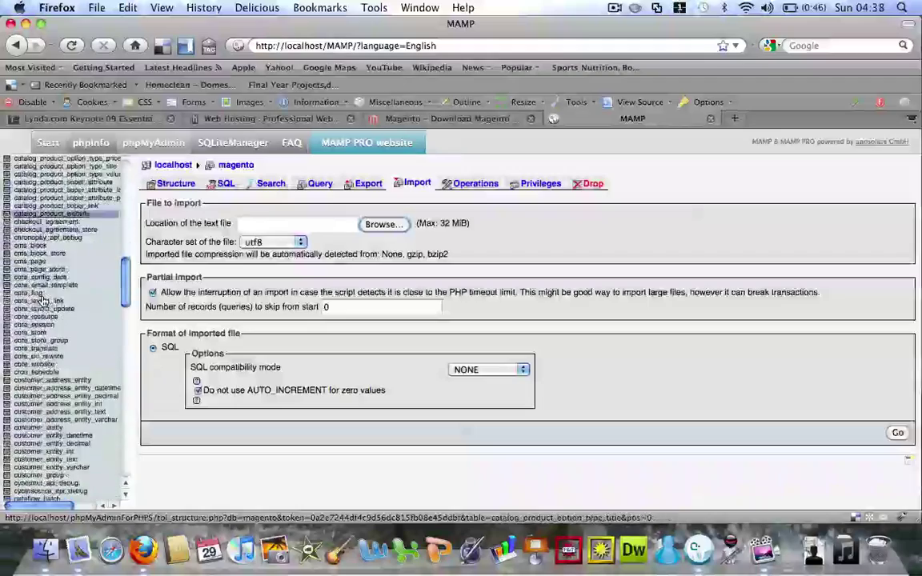
pyautogui.scroll(10, 44, 297)
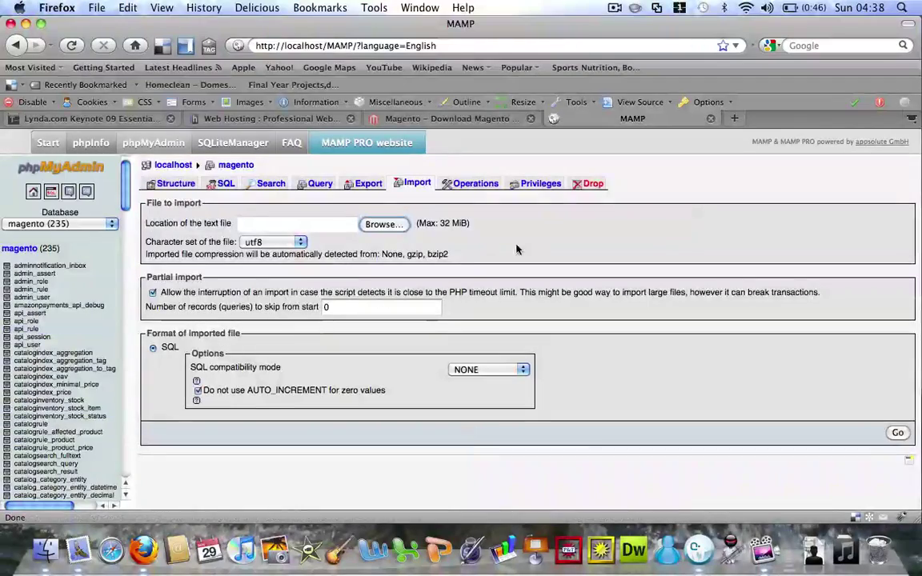
pyautogui.click(489, 120)
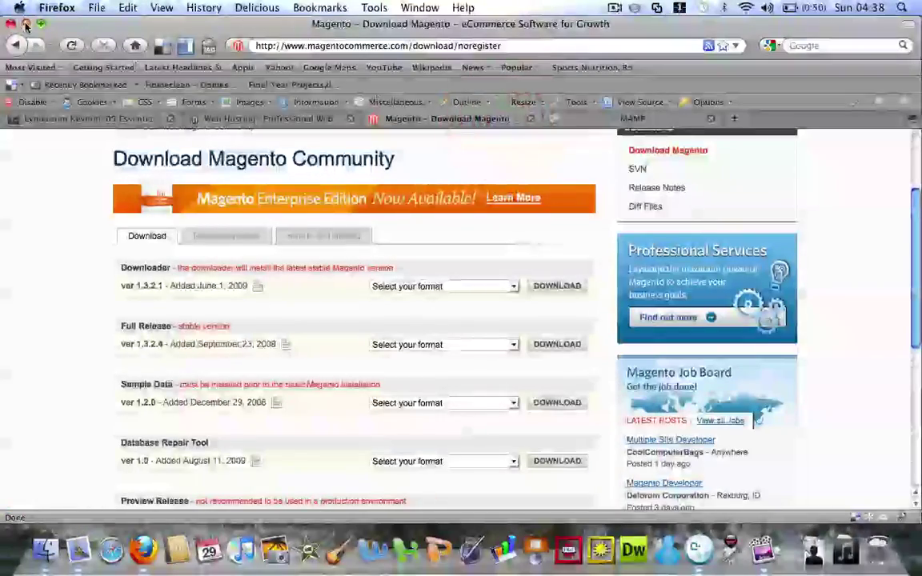
# Open Macintosh HD > Applications > MAMP > htdocs in Finder
pyautogui.click(25, 25)
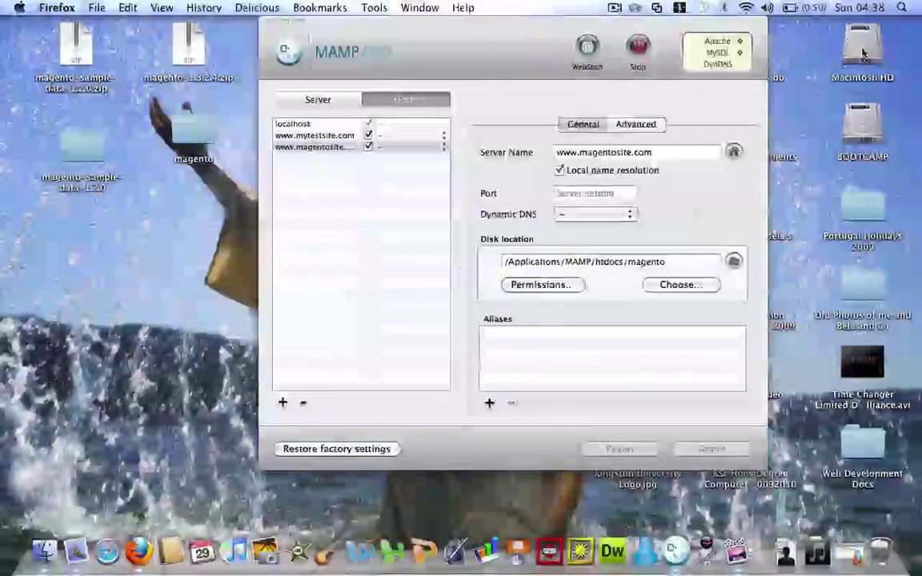
pyautogui.doubleClick(861, 48)
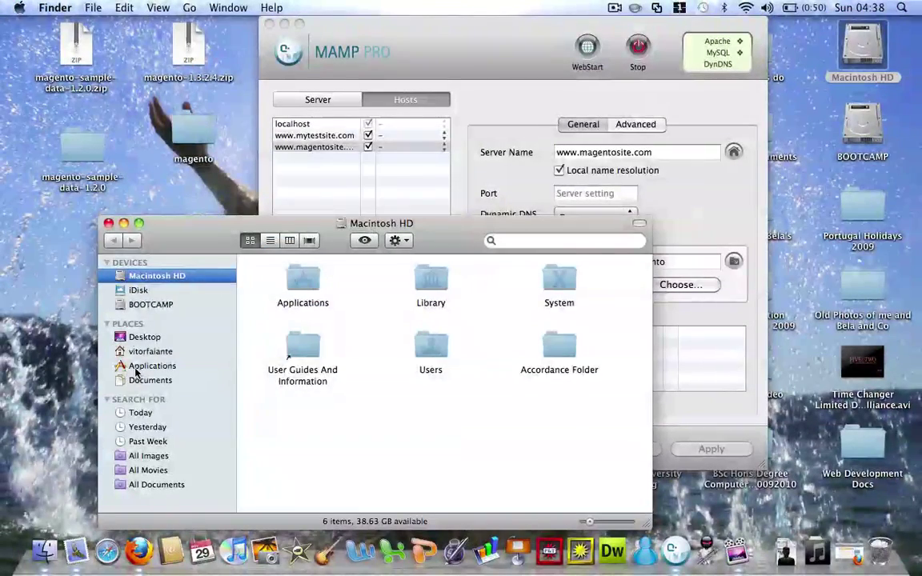
pyautogui.click(140, 365)
pyautogui.doubleClick(438, 376)
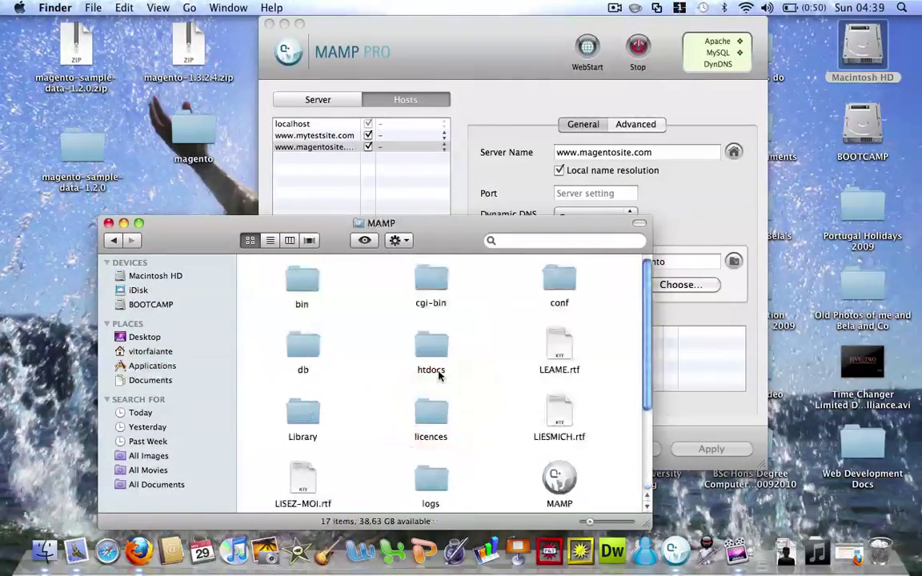
pyautogui.doubleClick(435, 352)
# Rename the desktop magento folder to 'test' and move it into htdocs
pyautogui.click(191, 133)
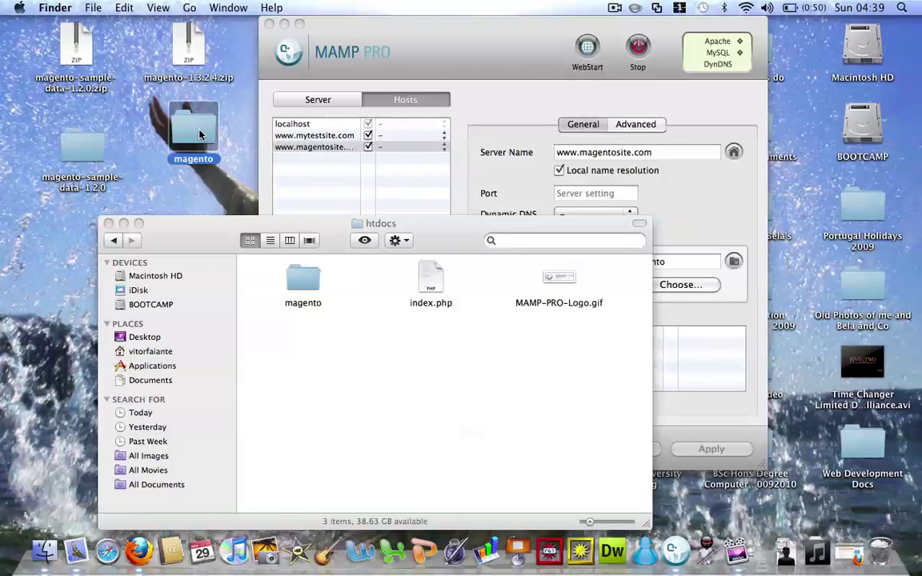
pyautogui.press('Return')
pyautogui.write('test')
pyautogui.press('Return')
pyautogui.moveTo(188, 130); pyautogui.dragTo(289, 359)
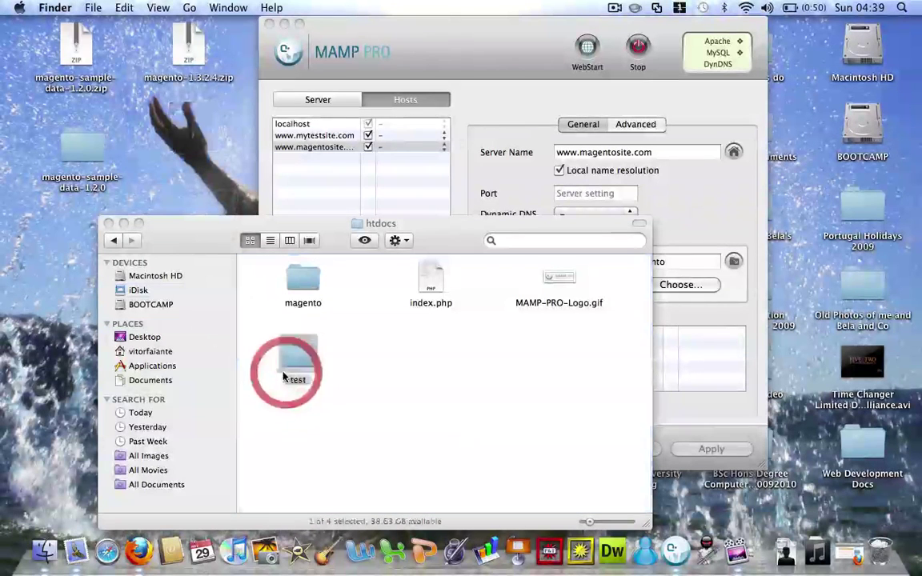
# Move the sample data's media folder into htdocs/test, replacing the existing copy, and close the sample-data window
pyautogui.doubleClick(82, 137)
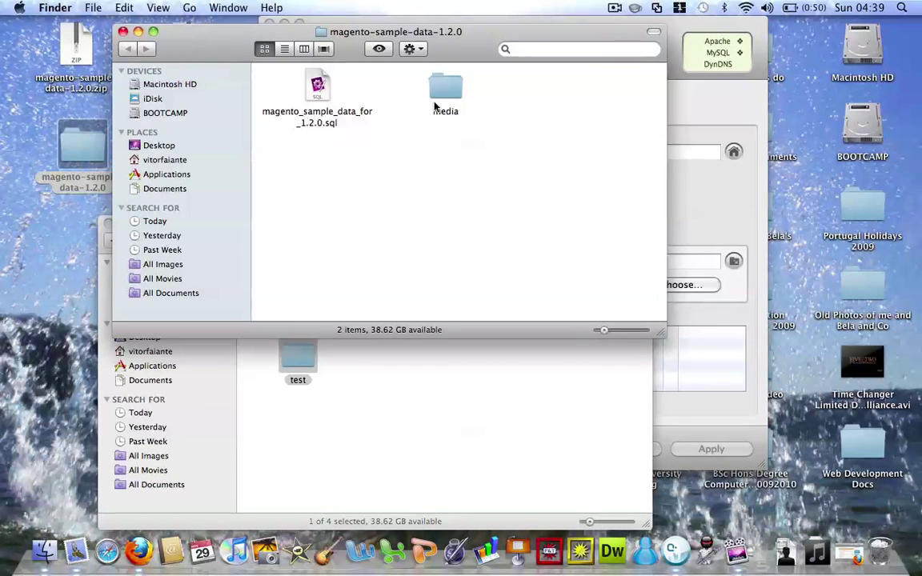
pyautogui.moveTo(448, 90); pyautogui.dragTo(306, 358)
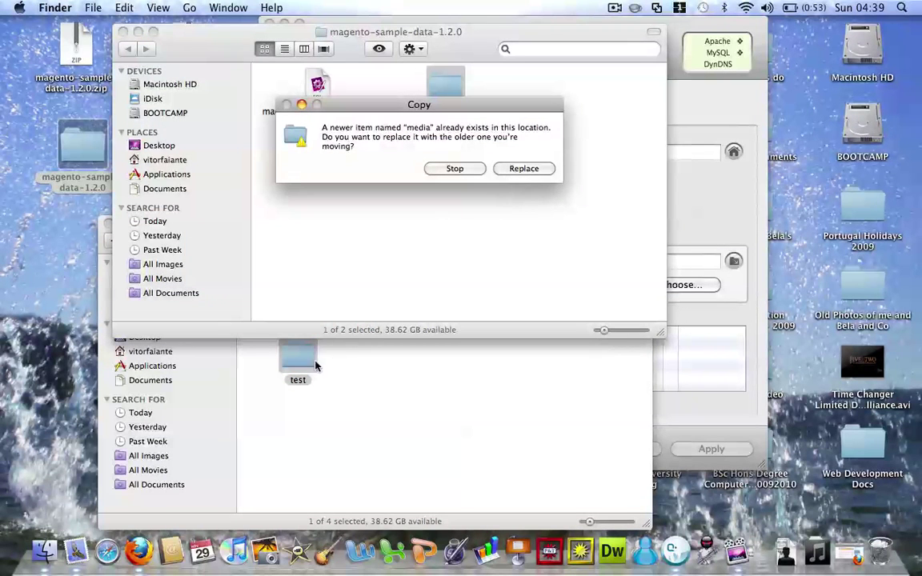
pyautogui.click(521, 168)
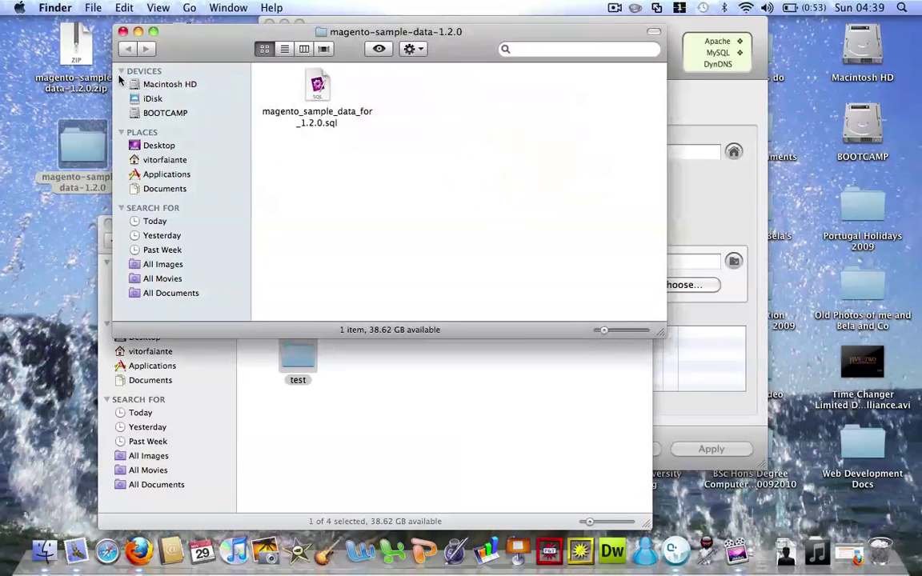
pyautogui.click(122, 32)
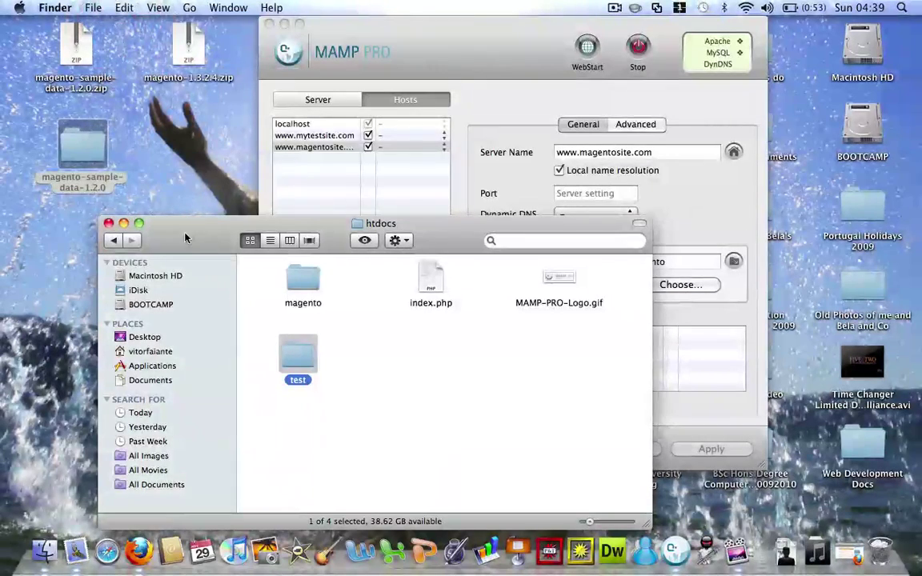
pyautogui.click(282, 179)
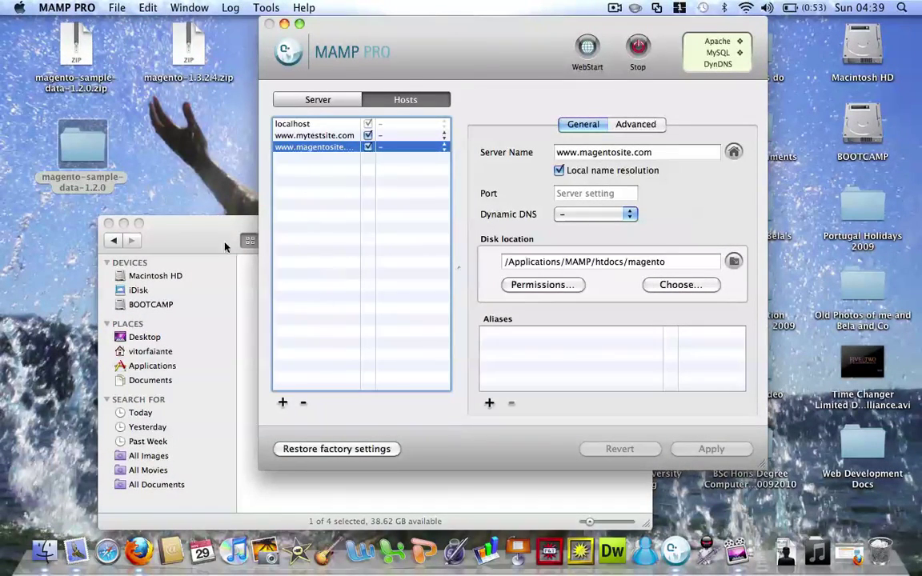
pyautogui.moveTo(375, 64); pyautogui.dragTo(504, 64)
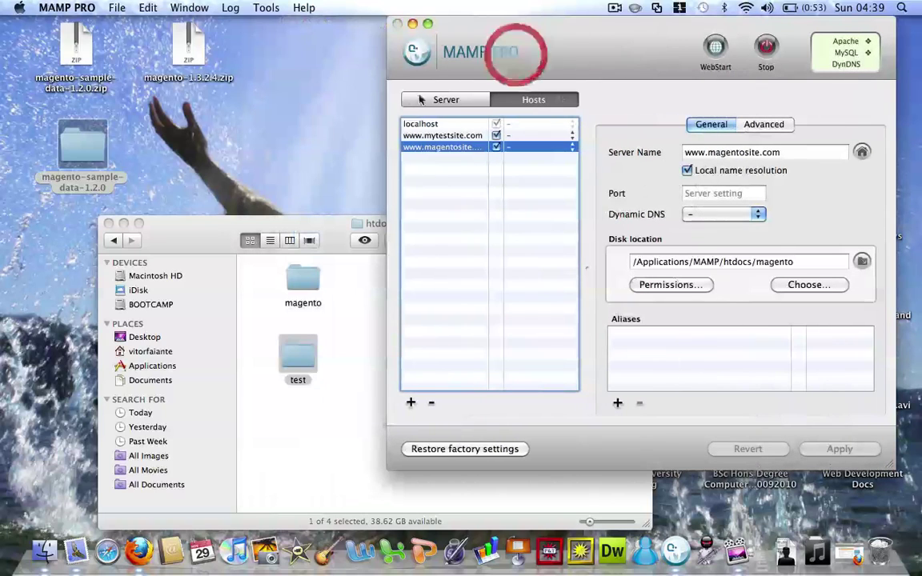
pyautogui.click(411, 403)
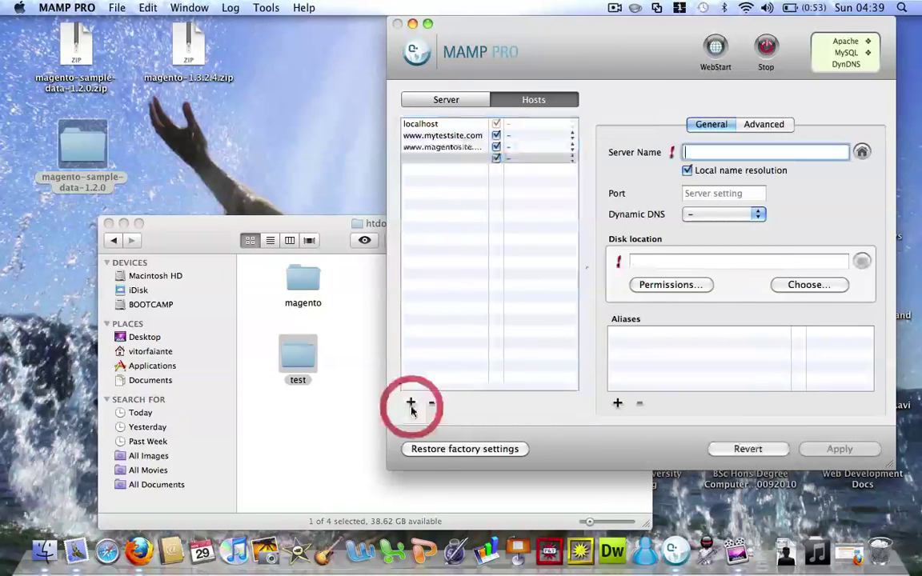
pyautogui.write('www.test.com')
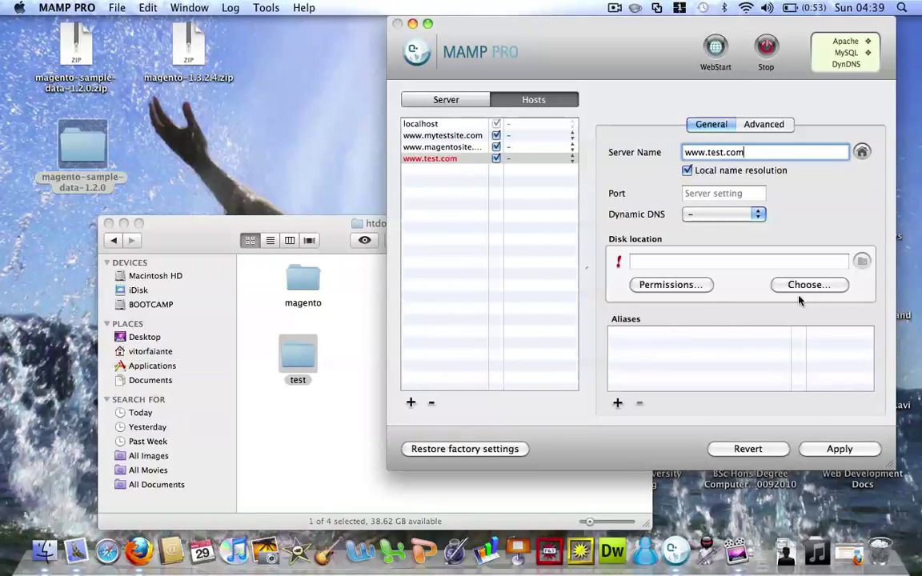
pyautogui.click(802, 285)
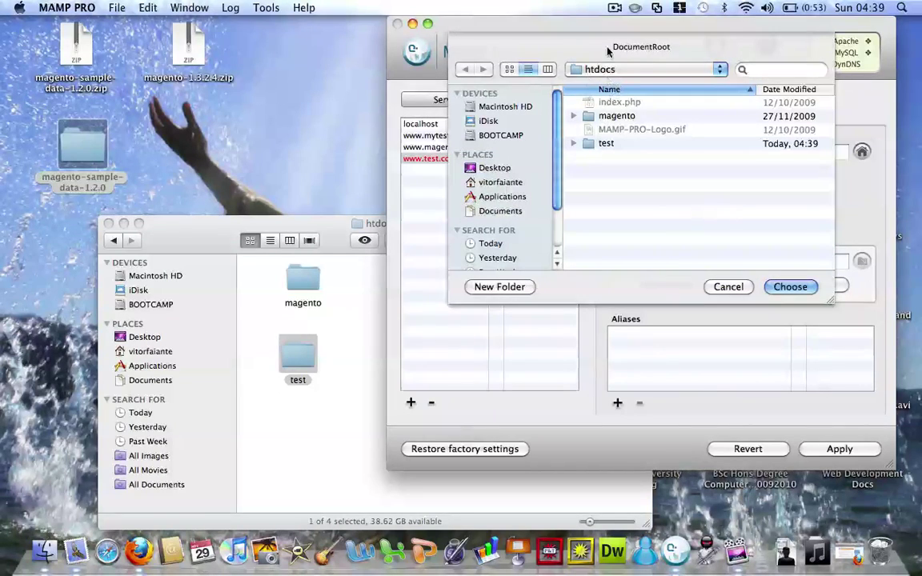
pyautogui.doubleClick(602, 144)
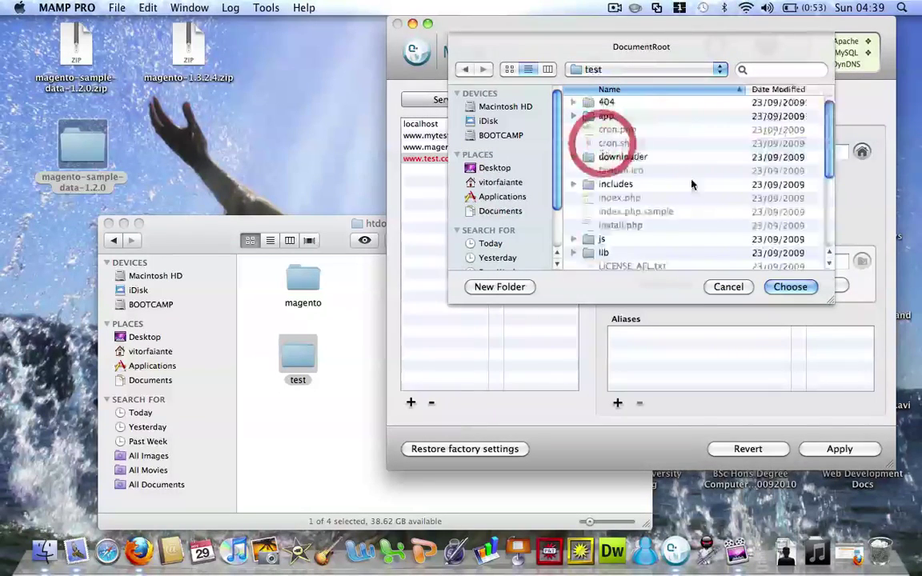
pyautogui.click(797, 286)
pyautogui.click(839, 448)
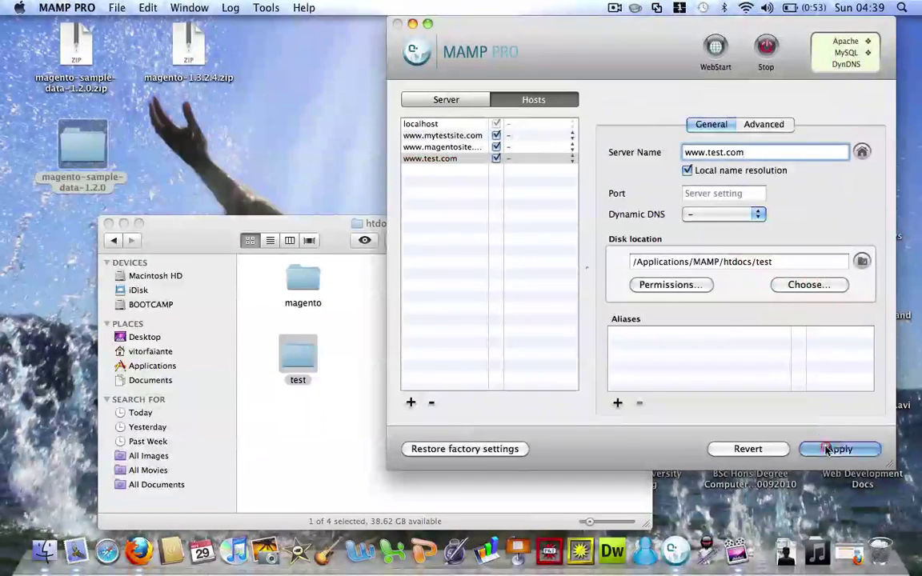
pyautogui.click(749, 116)
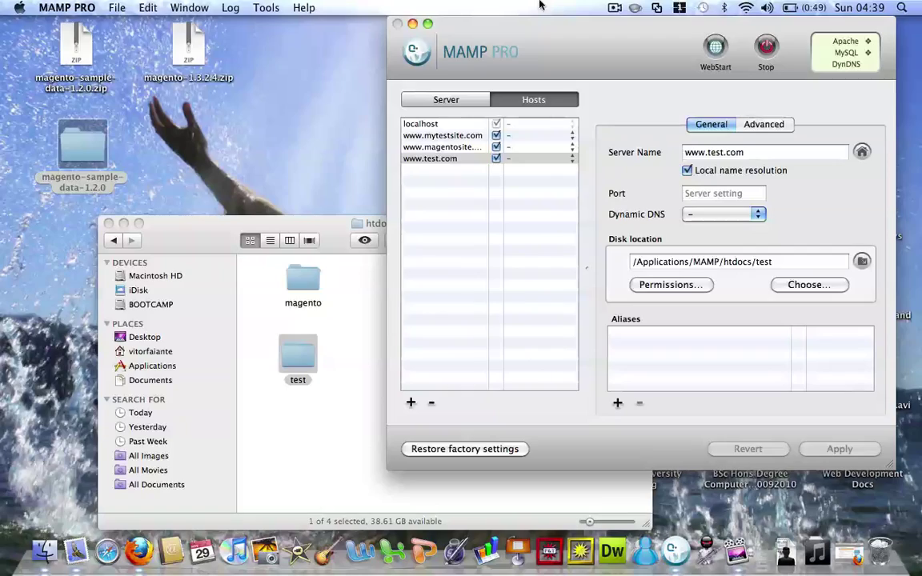
pyautogui.click(412, 23)
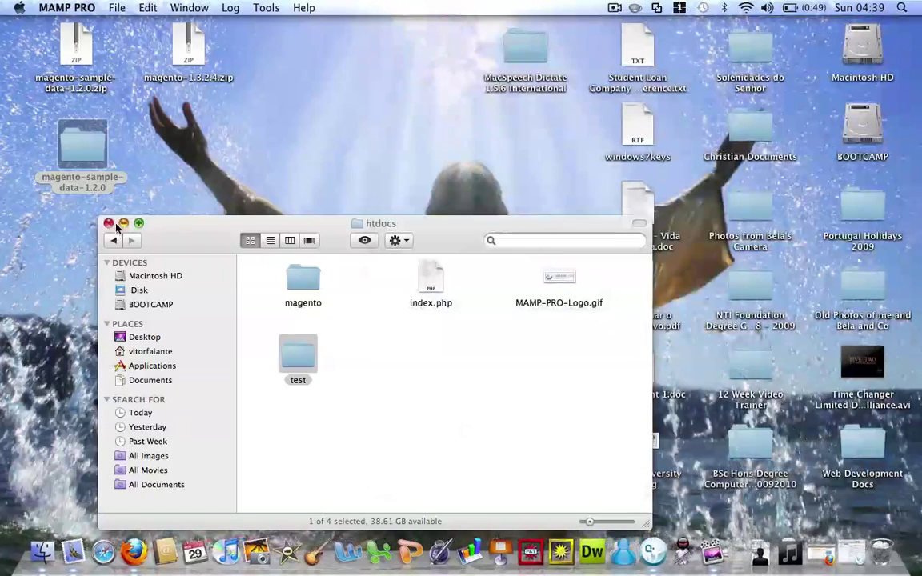
pyautogui.click(124, 224)
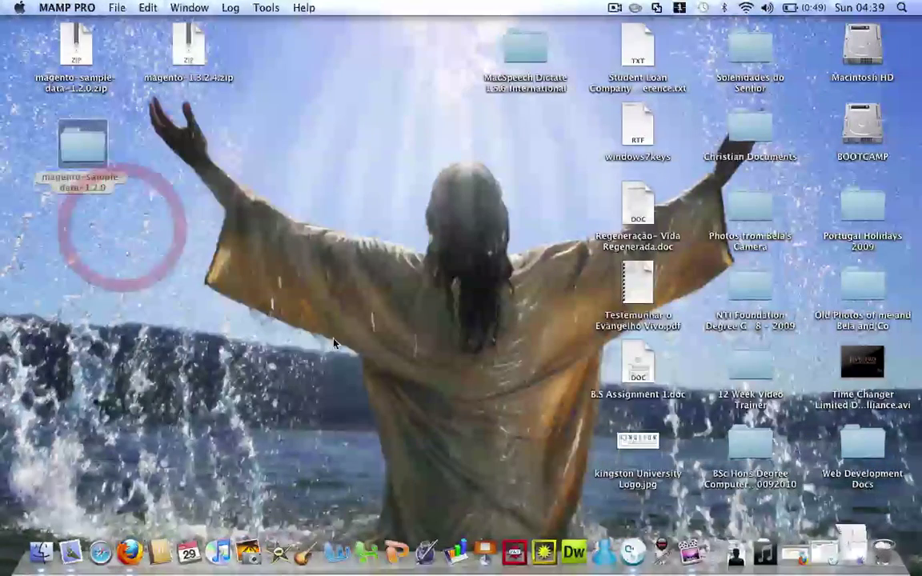
pyautogui.click(129, 552)
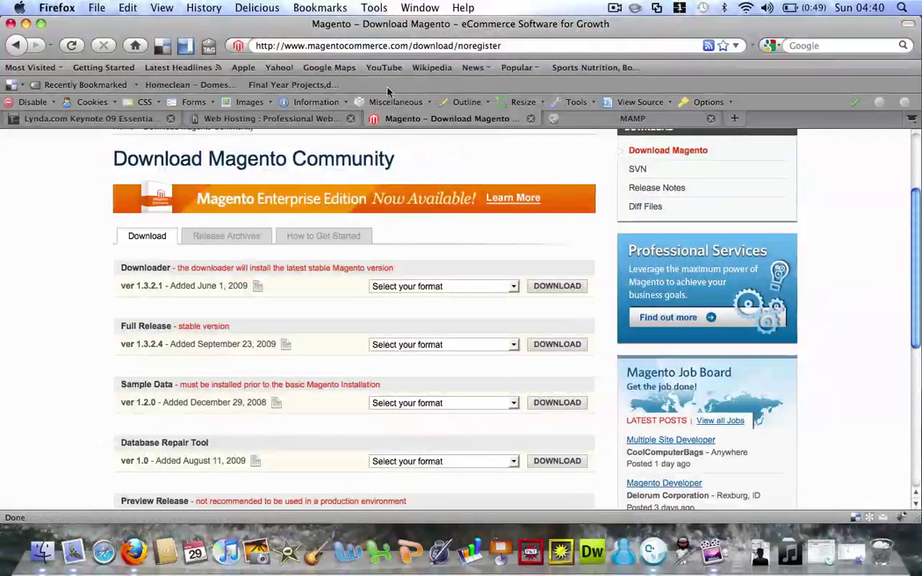
pyautogui.click(376, 46)
pyautogui.write('www')
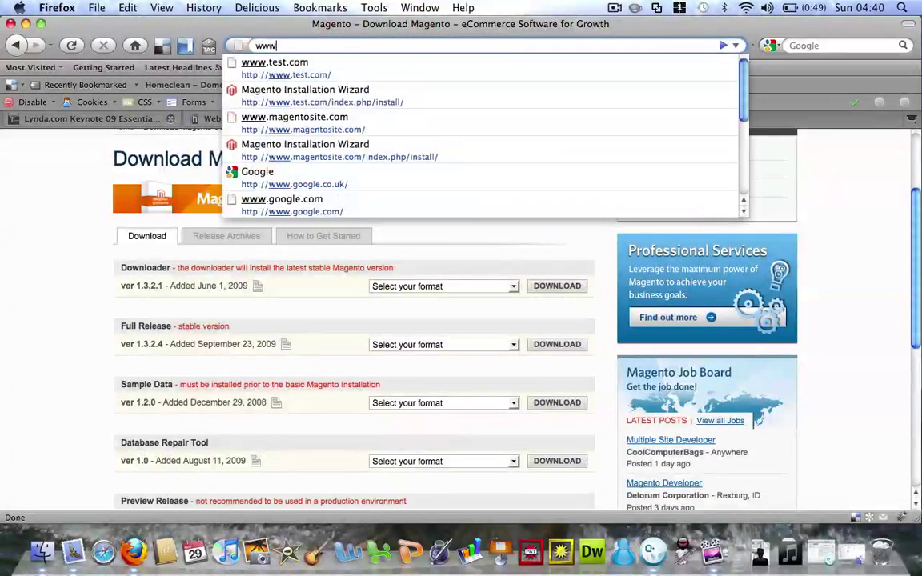
pyautogui.press('Down')
pyautogui.press('Down')
pyautogui.press('Return')
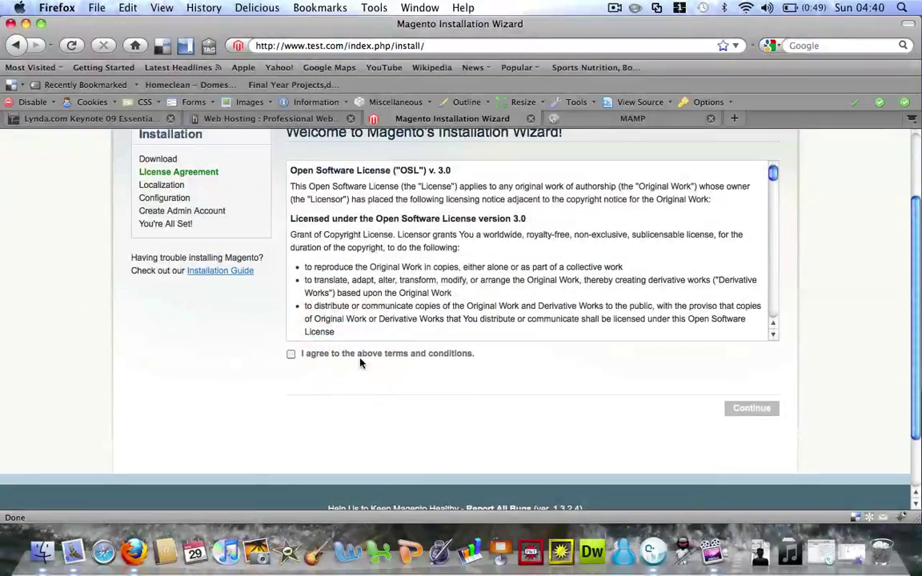
pyautogui.click(362, 355)
pyautogui.click(748, 411)
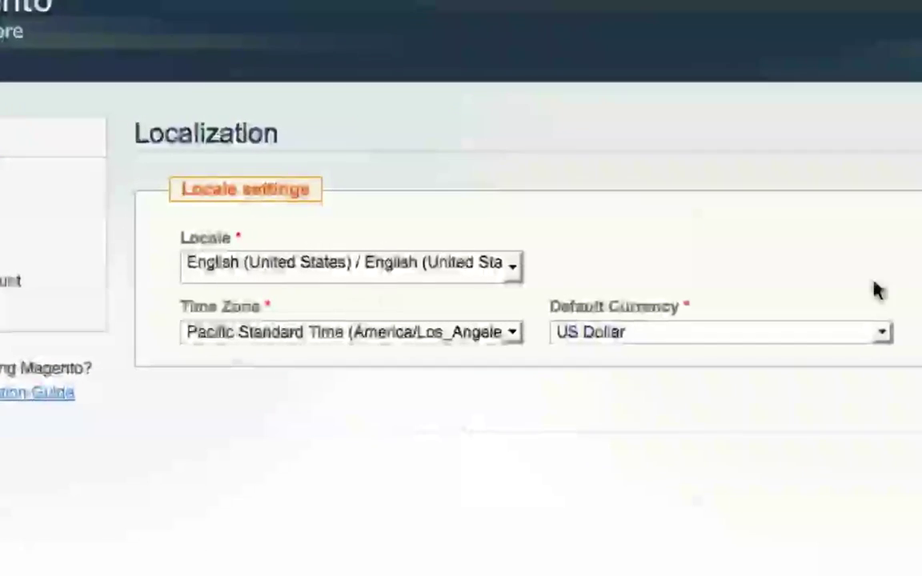
pyautogui.press('super+a')
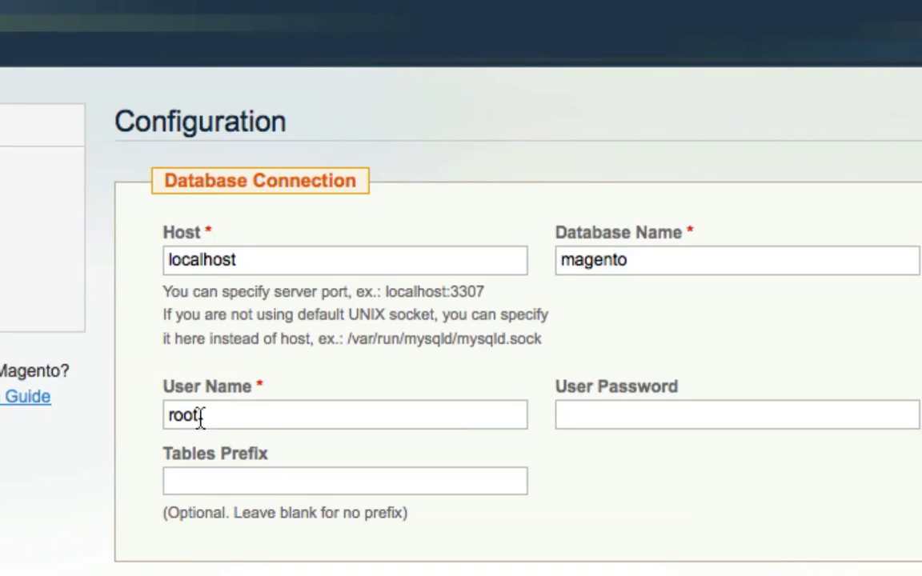
pyautogui.click(585, 424)
pyautogui.write('••')
pyautogui.scroll(-5, 461, 320)
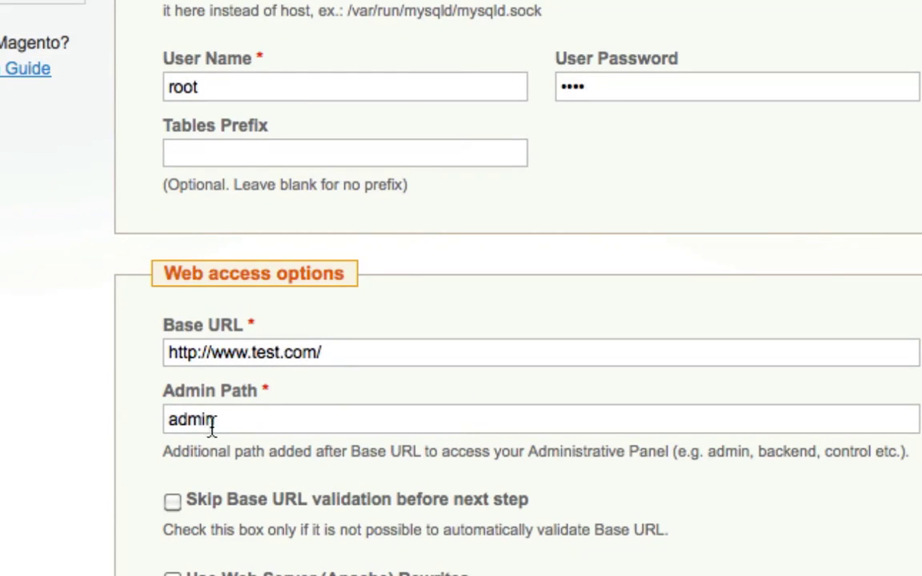
pyautogui.moveTo(212, 419); pyautogui.dragTo(177, 419)
pyautogui.click(358, 353)
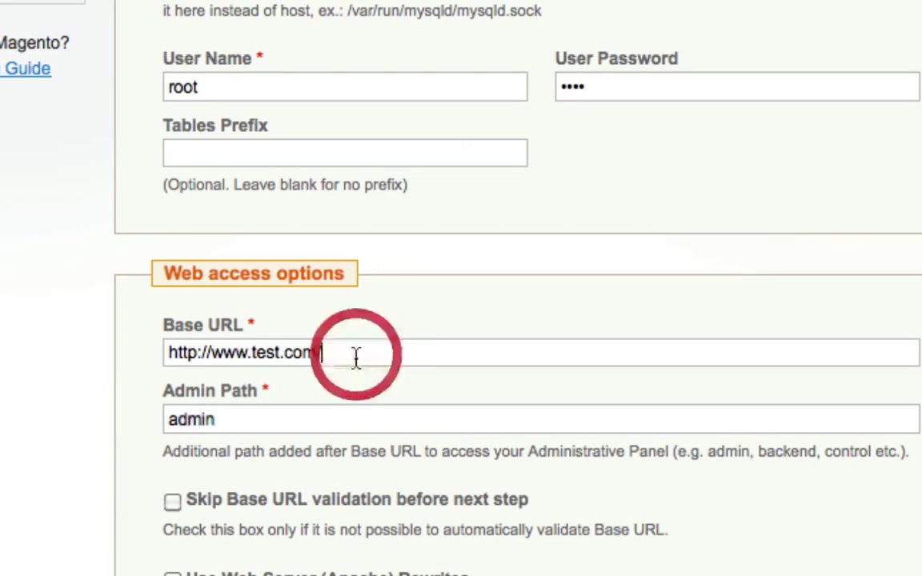
pyautogui.scroll(-8, 611, 376)
pyautogui.scroll(-3, 680, 376)
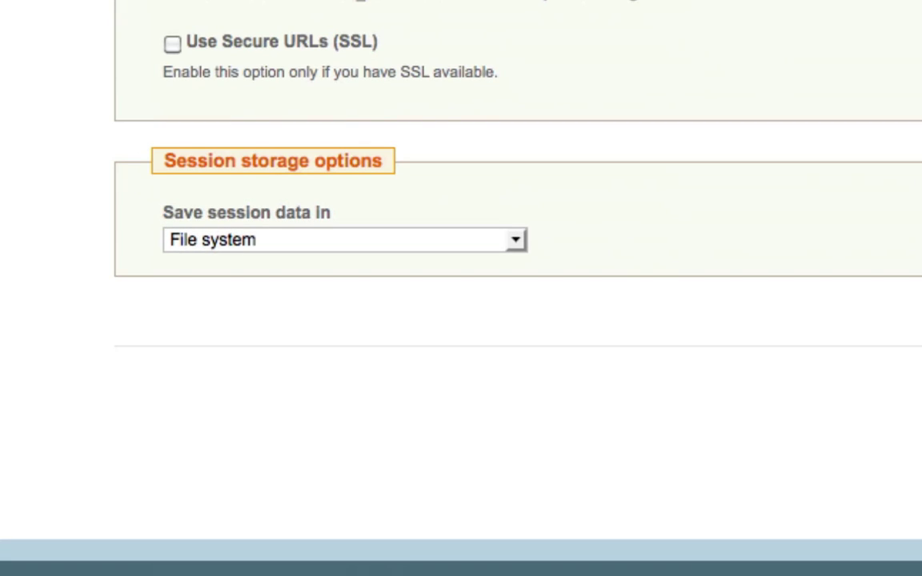
pyautogui.click(879, 368)
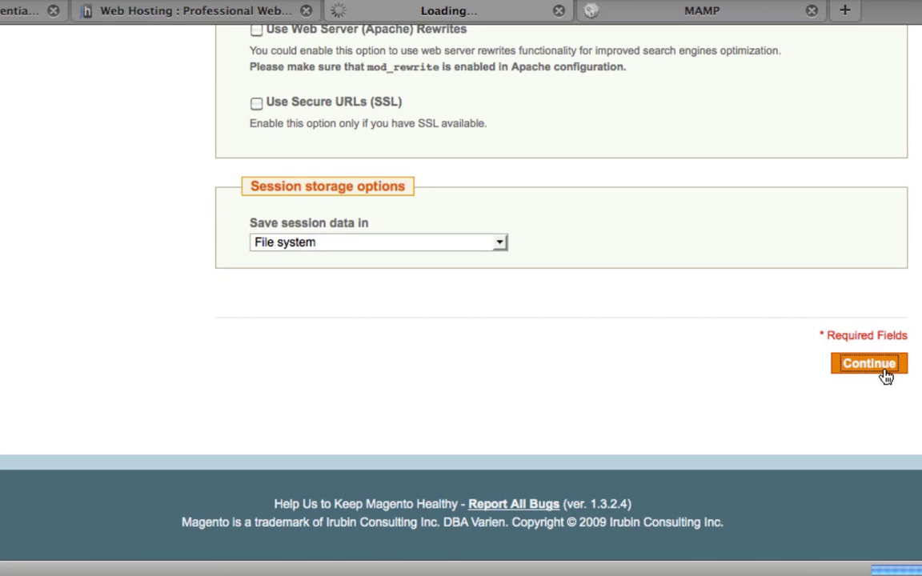
pyautogui.scroll(10, 736, 352)
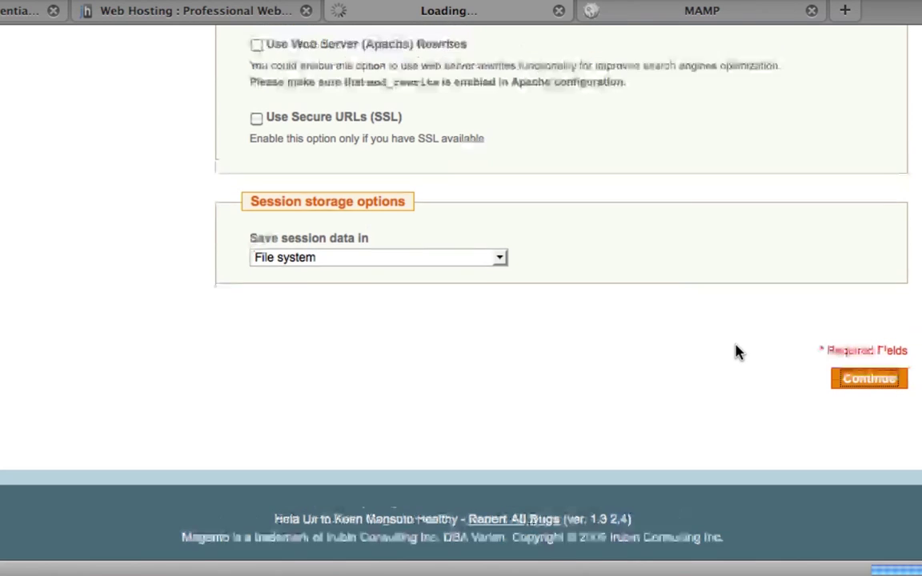
pyautogui.scroll(5, 736, 352)
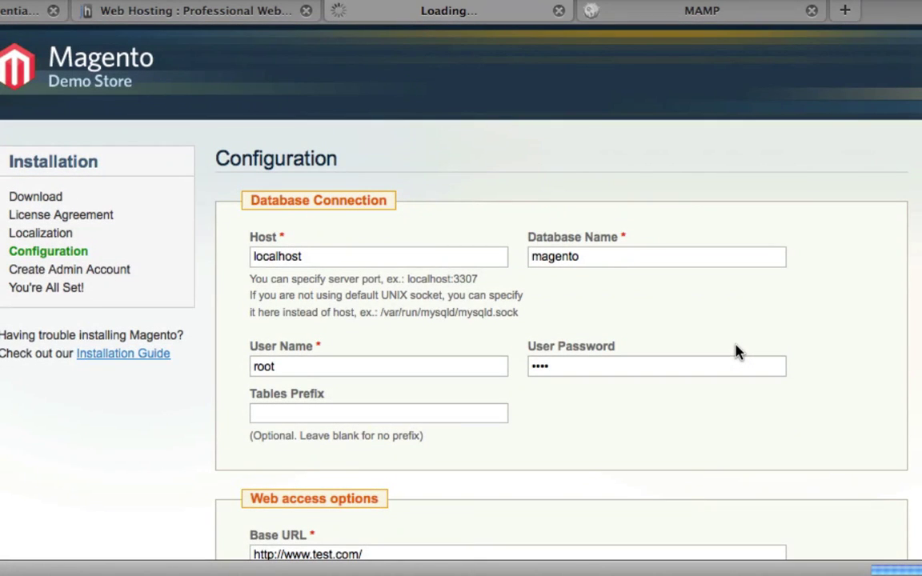
# Fill in the admin's first name, last name and e-mail address
pyautogui.click(387, 257)
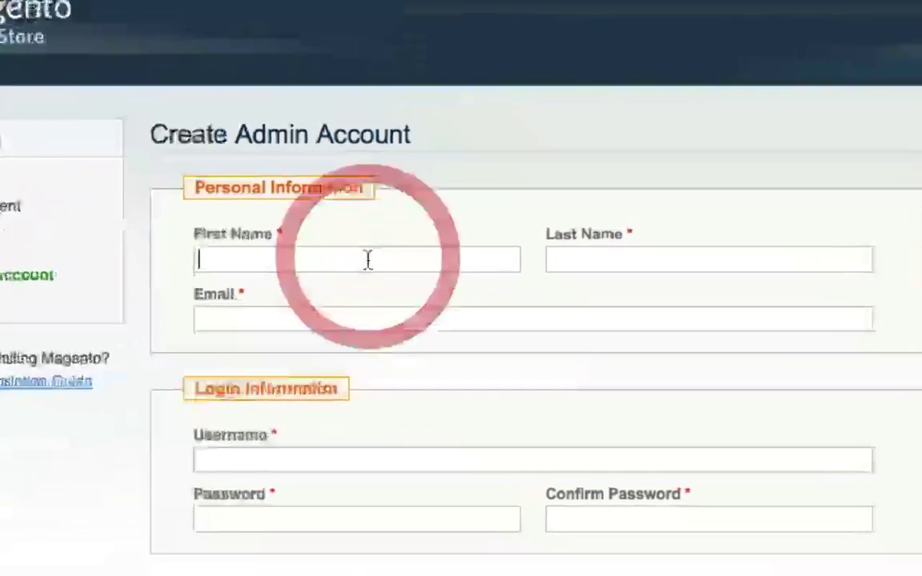
pyautogui.write('Vitor')
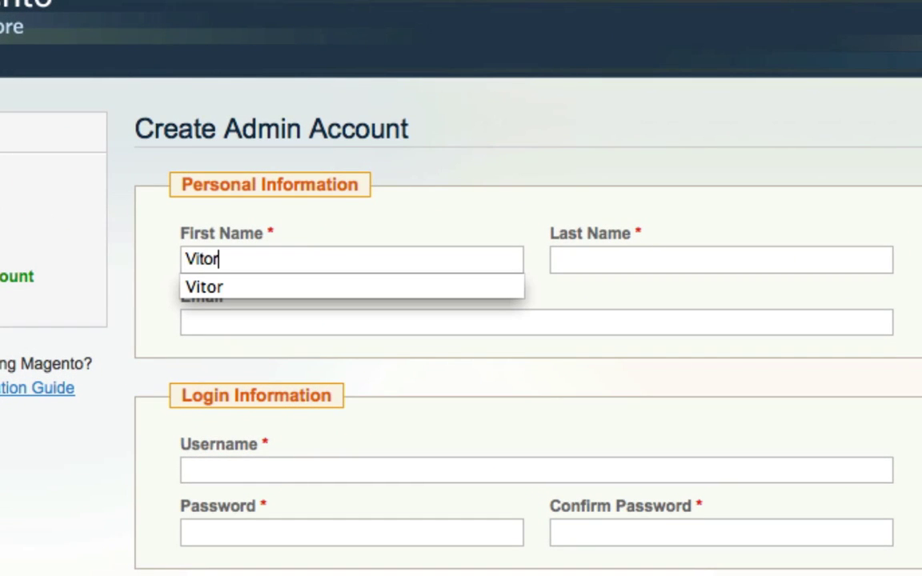
pyautogui.click(556, 259)
pyautogui.write('F')
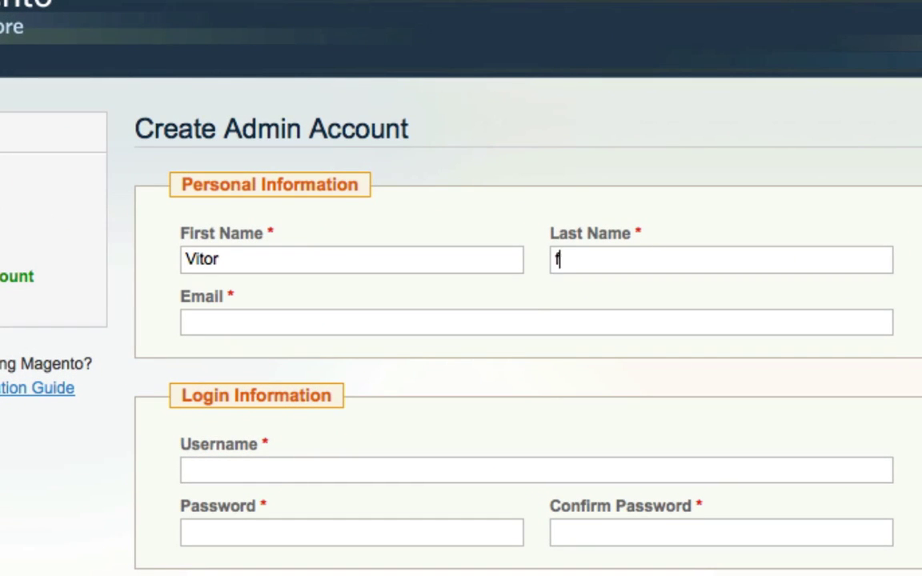
pyautogui.write('7')
pyautogui.write('tes')
pyautogui.press('Down')
pyautogui.press('Return')
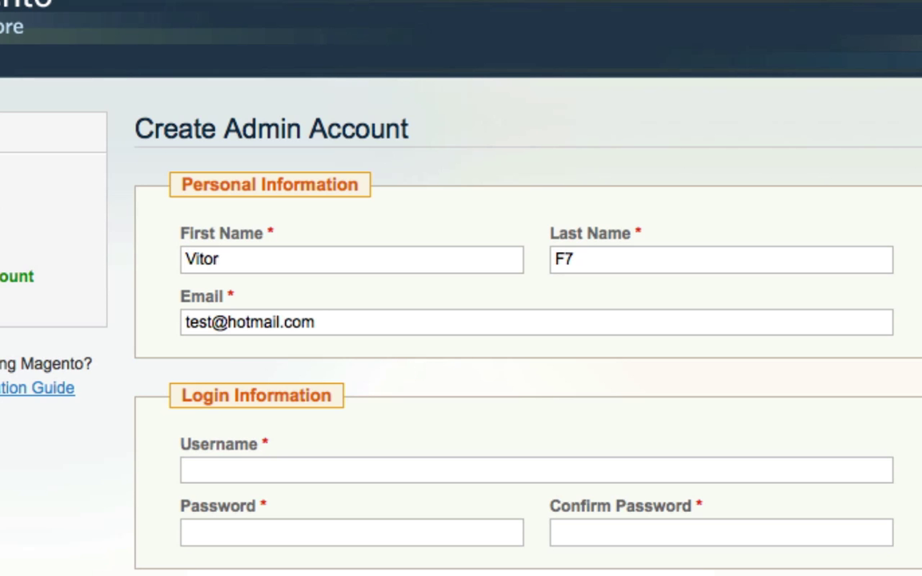
# Enter the admin username and matching passwords, then submit the account form
pyautogui.write('v')
pyautogui.press('Down')
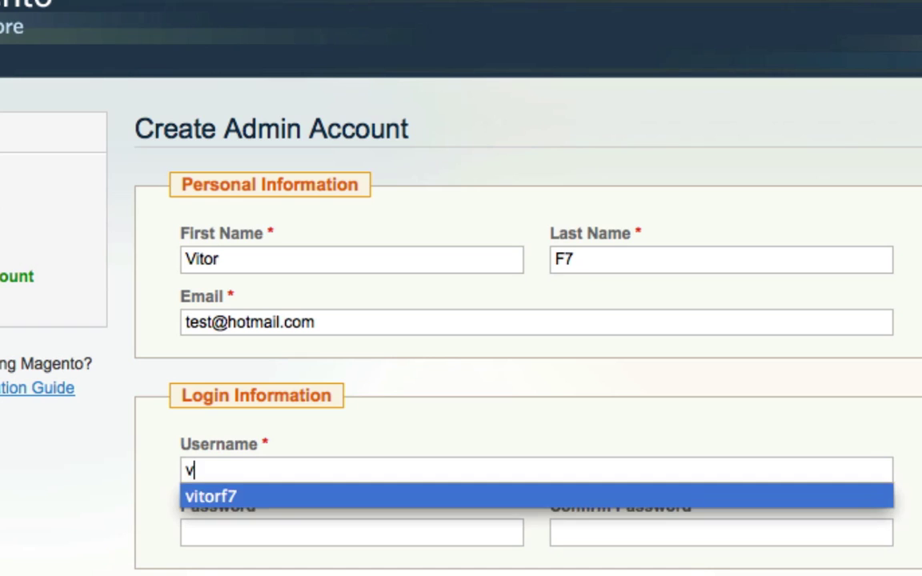
pyautogui.press('Tab')
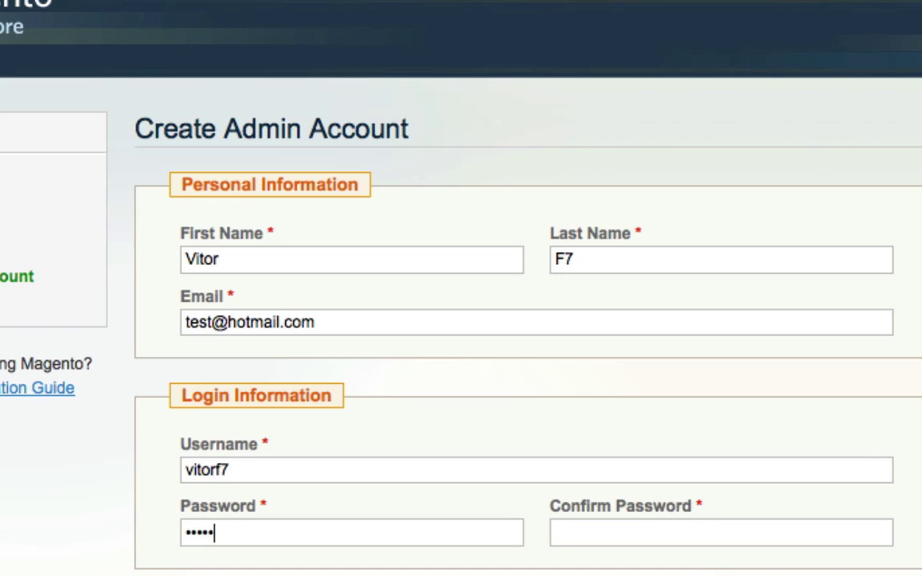
pyautogui.write('123')
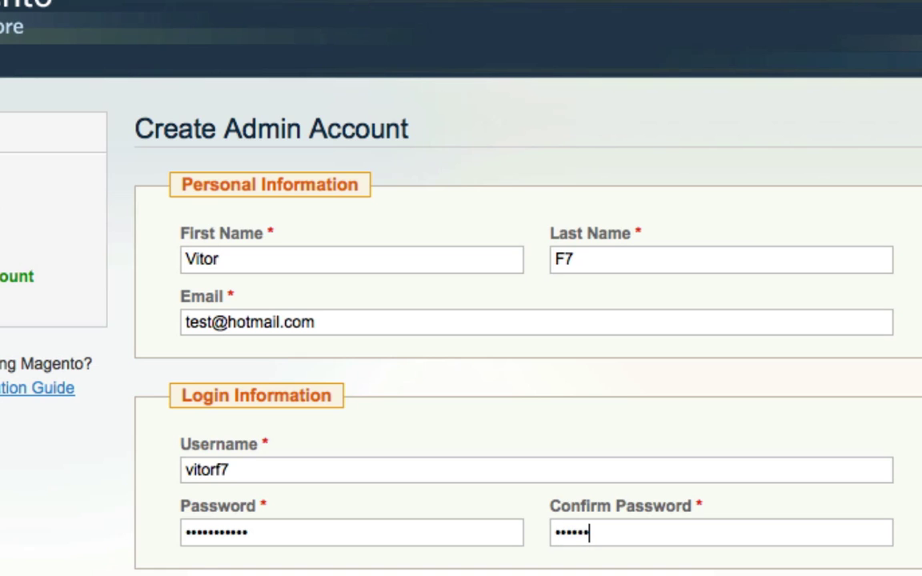
pyautogui.scroll(-5, 528, 360)
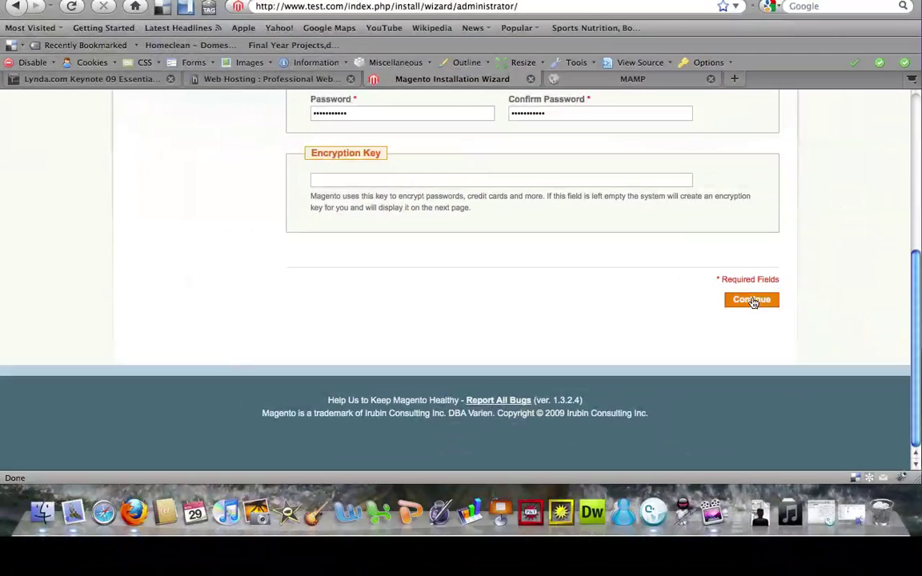
pyautogui.click(757, 301)
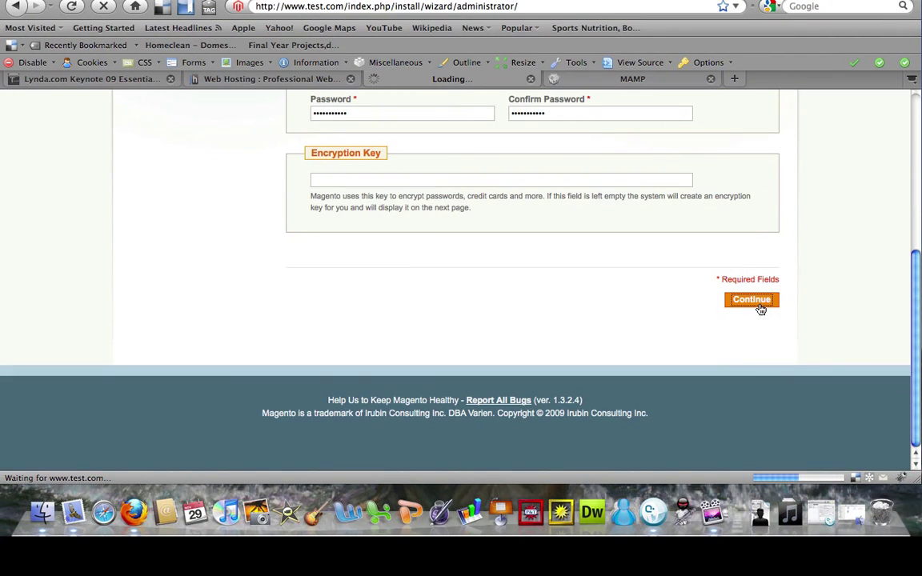
# Select the whole generated encryption key on the wizard's finished page
pyautogui.scroll(4, 621, 307)
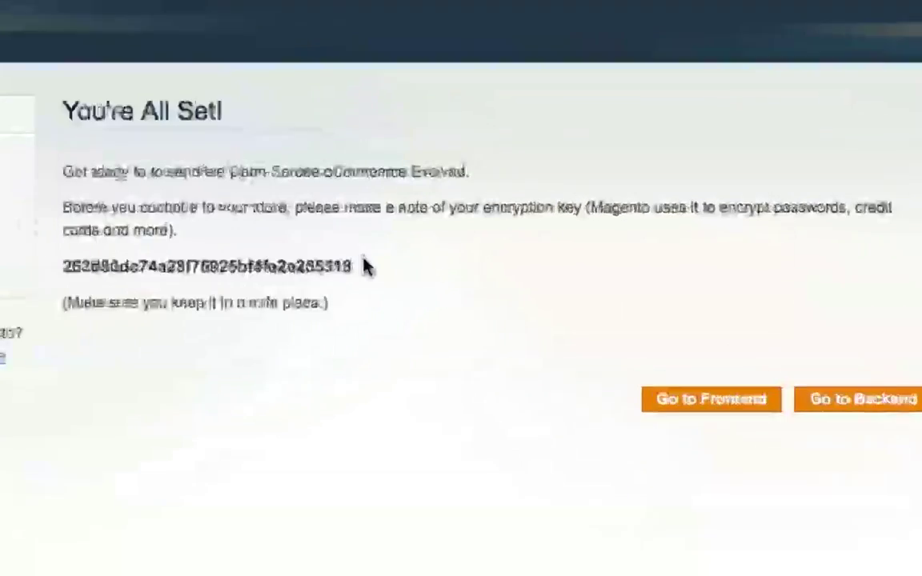
pyautogui.moveTo(453, 273); pyautogui.dragTo(291, 273)
pyautogui.moveTo(32, 267); pyautogui.dragTo(163, 268)
pyautogui.click(21, 270)
pyautogui.moveTo(350, 266); pyautogui.dragTo(169, 265)
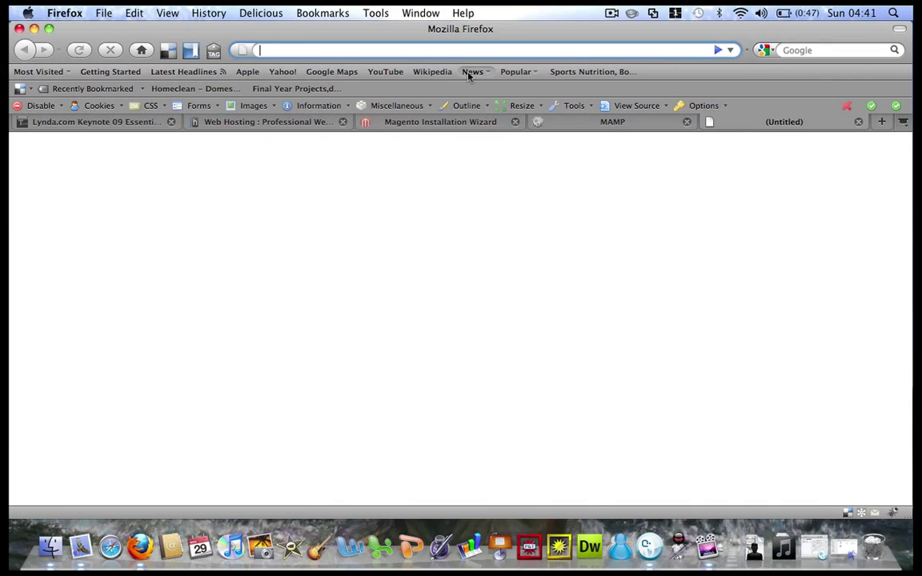
pyautogui.write('www')
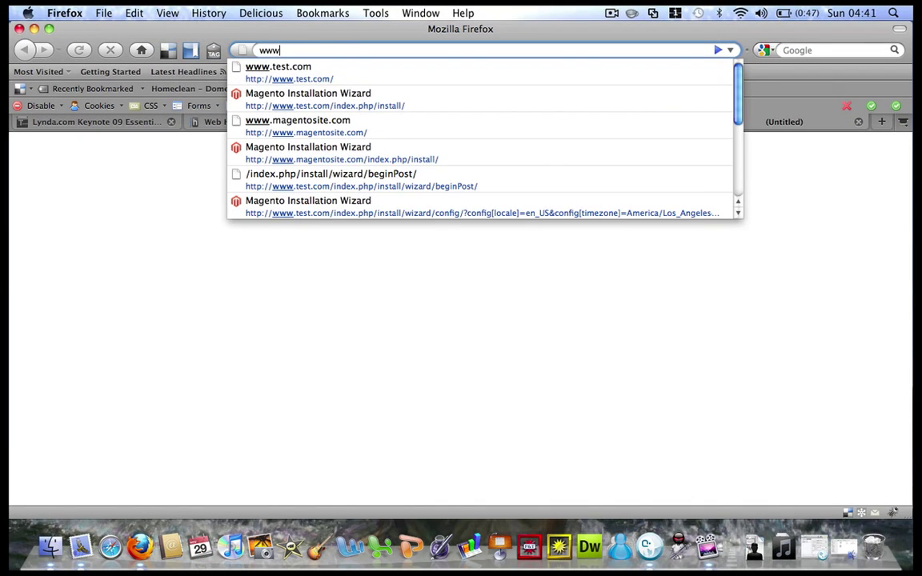
pyautogui.press('Down')
pyautogui.press('Return')
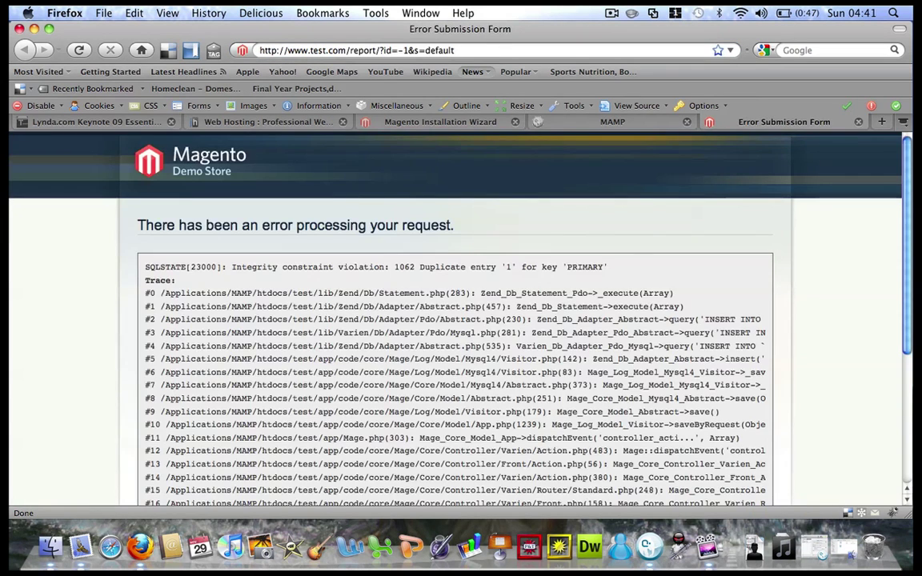
pyautogui.scroll(-2, 350, 306)
pyautogui.scroll(-4, 350, 307)
pyautogui.scroll(6, 350, 306)
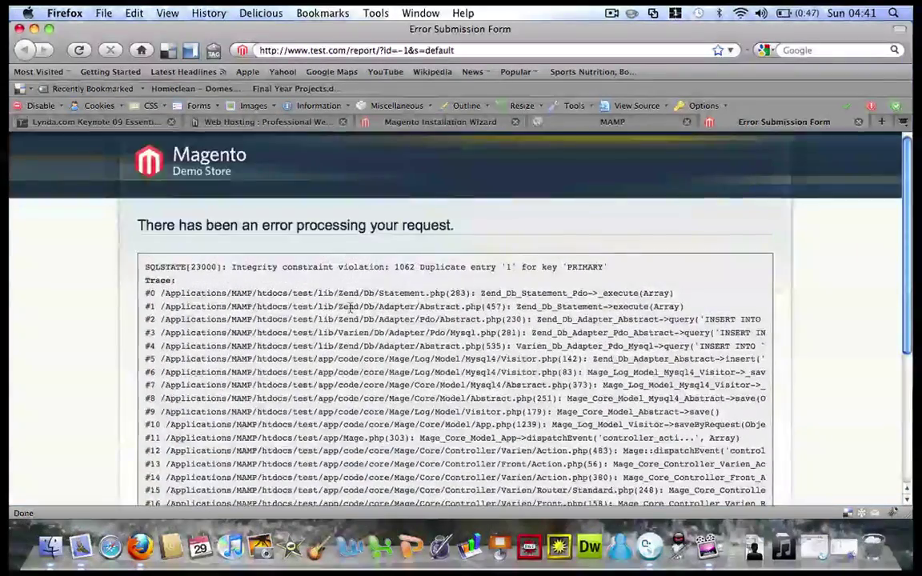
pyautogui.scroll(-4, 350, 306)
pyautogui.click(588, 120)
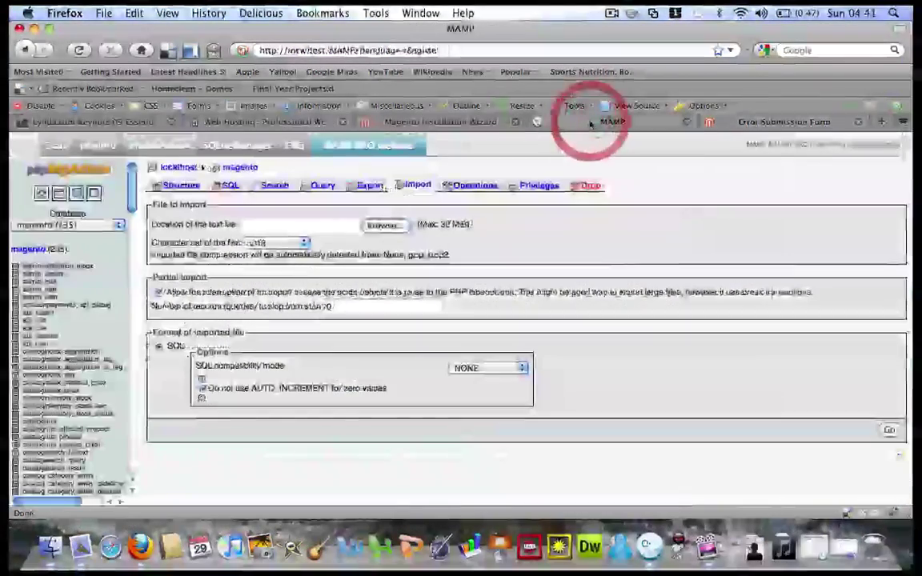
# Run Repair table on all 235 magento database tables, then return to the error page
pyautogui.click(35, 252)
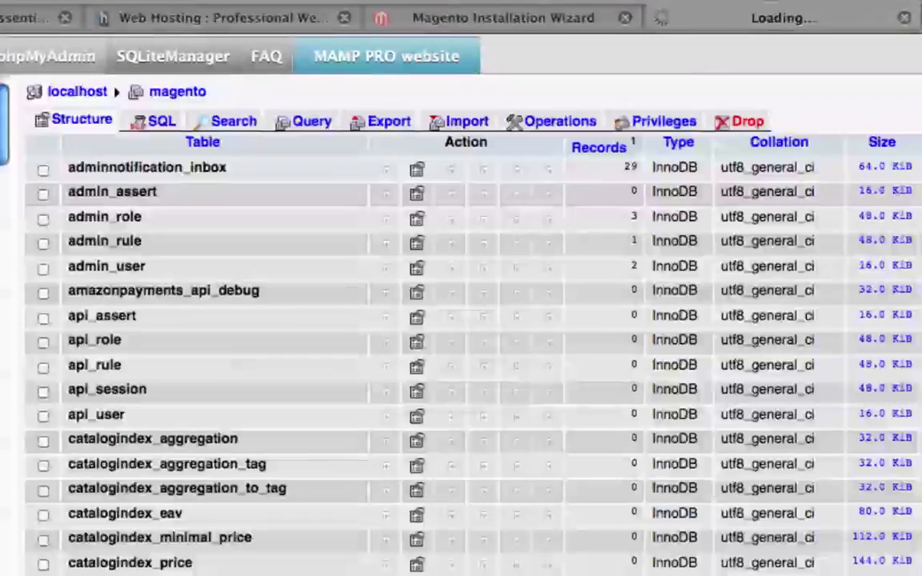
pyautogui.scroll(-15, 93, 199)
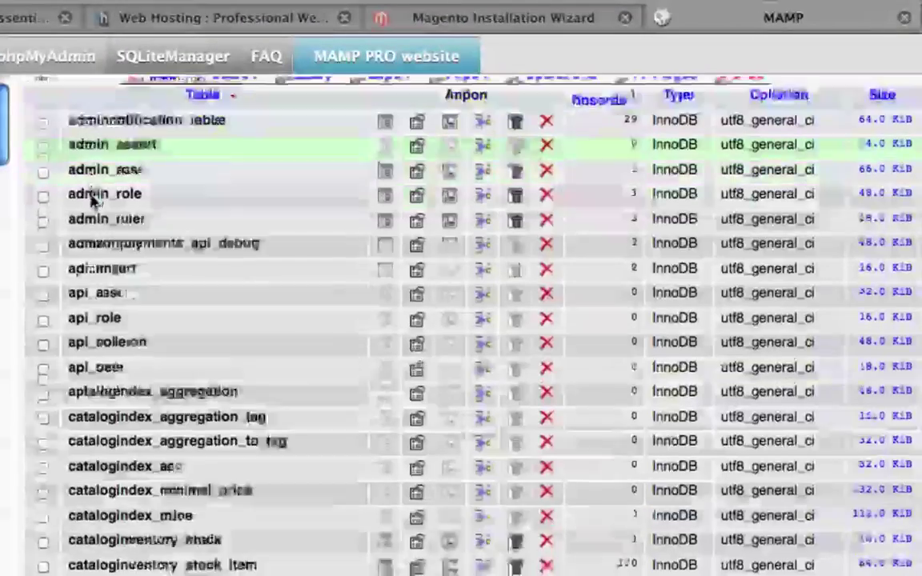
pyautogui.scroll(-20, 93, 200)
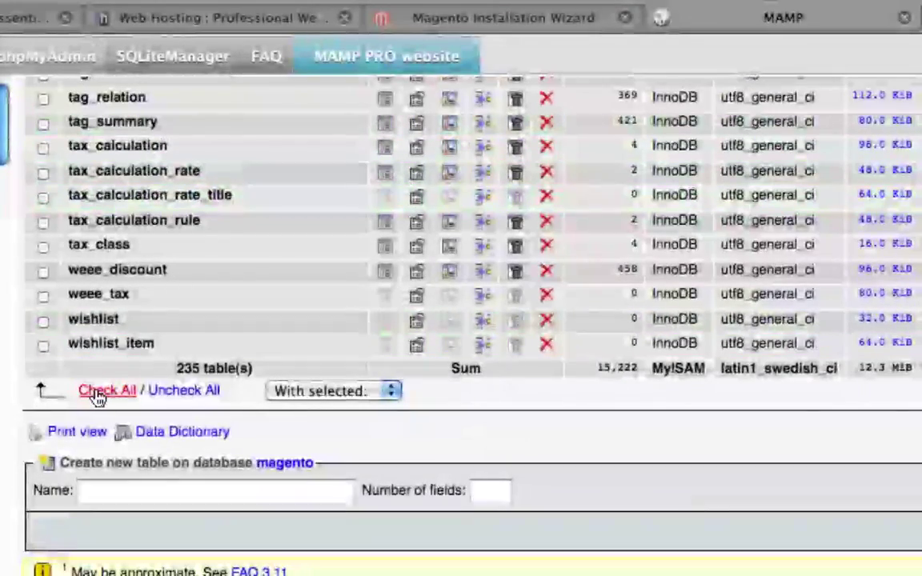
pyautogui.click(98, 392)
pyautogui.click(324, 394)
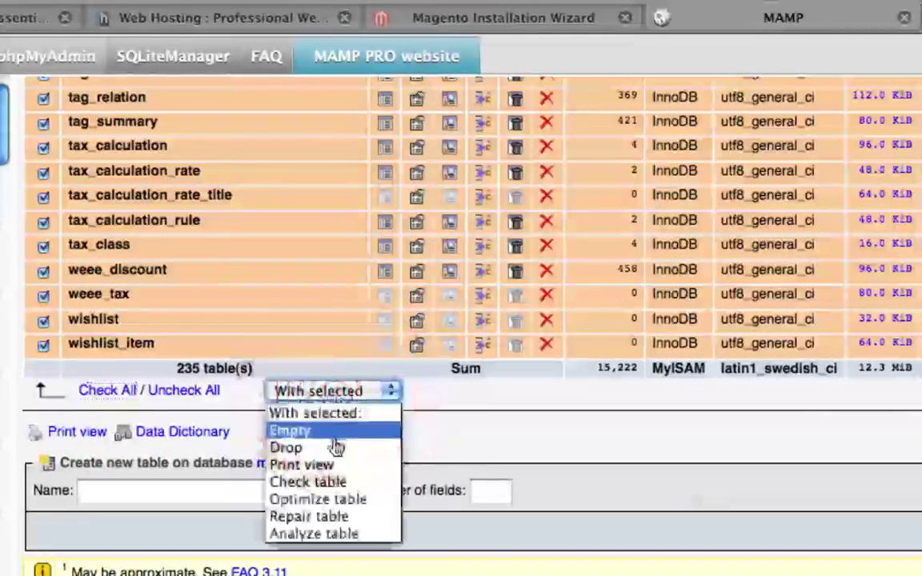
pyautogui.click(378, 517)
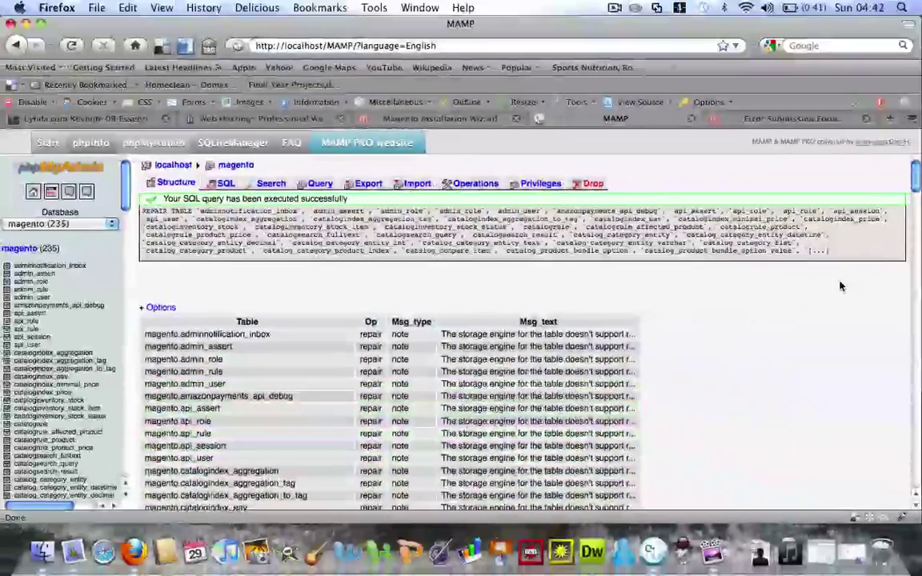
pyautogui.click(760, 120)
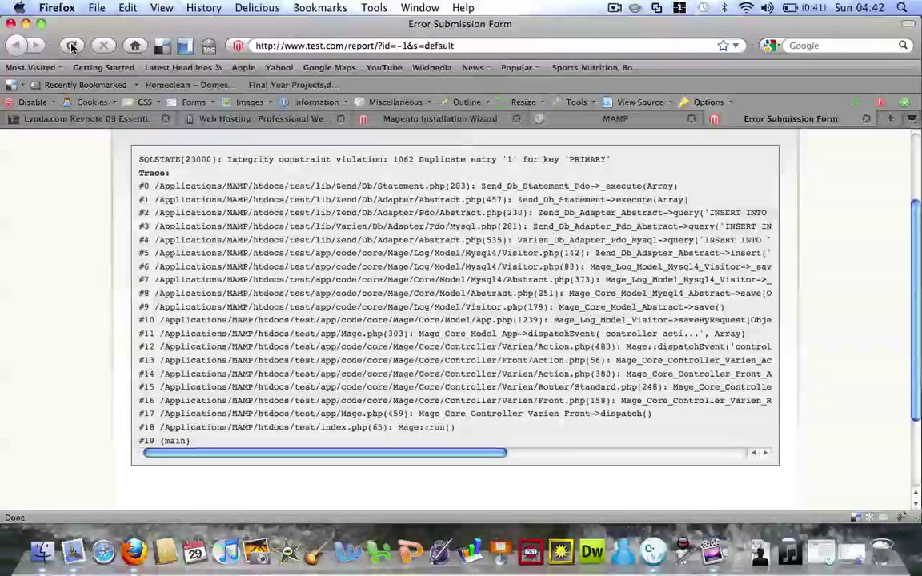
pyautogui.click(72, 47)
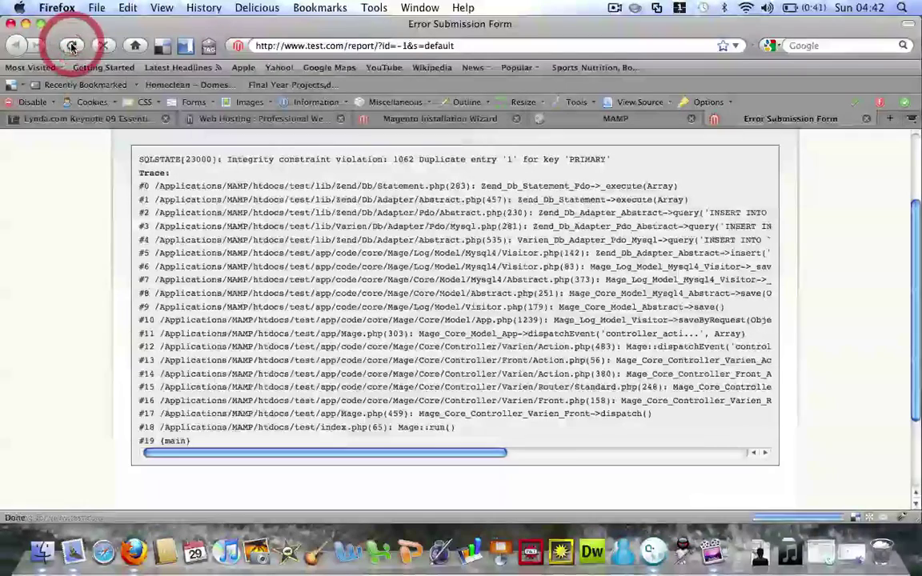
pyautogui.click(342, 45)
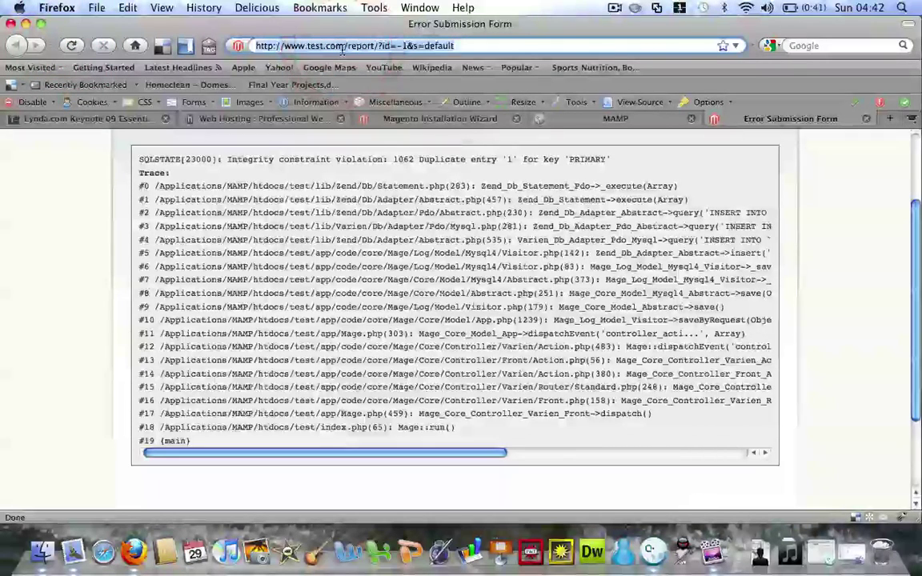
pyautogui.write('www')
pyautogui.press('Down')
pyautogui.press('Return')
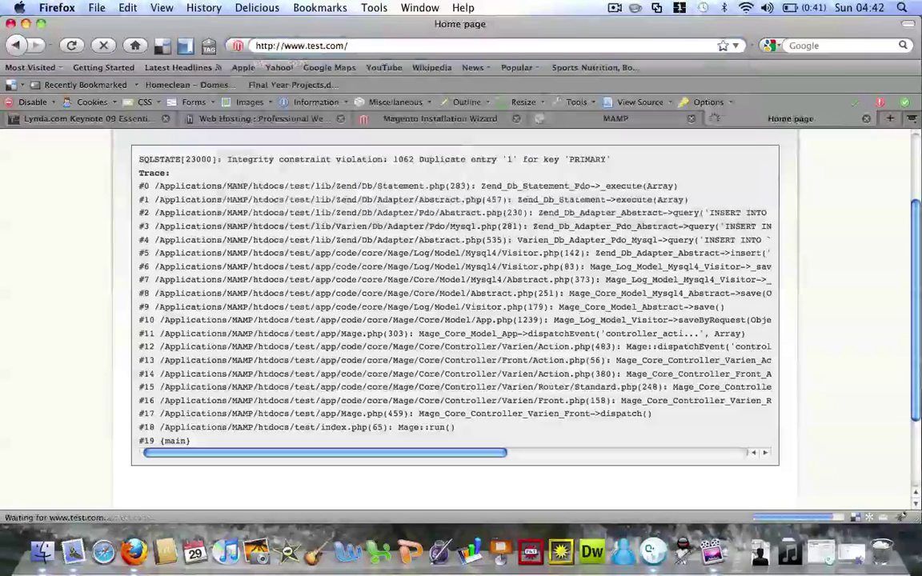
pyautogui.scroll(-2, 24, 243)
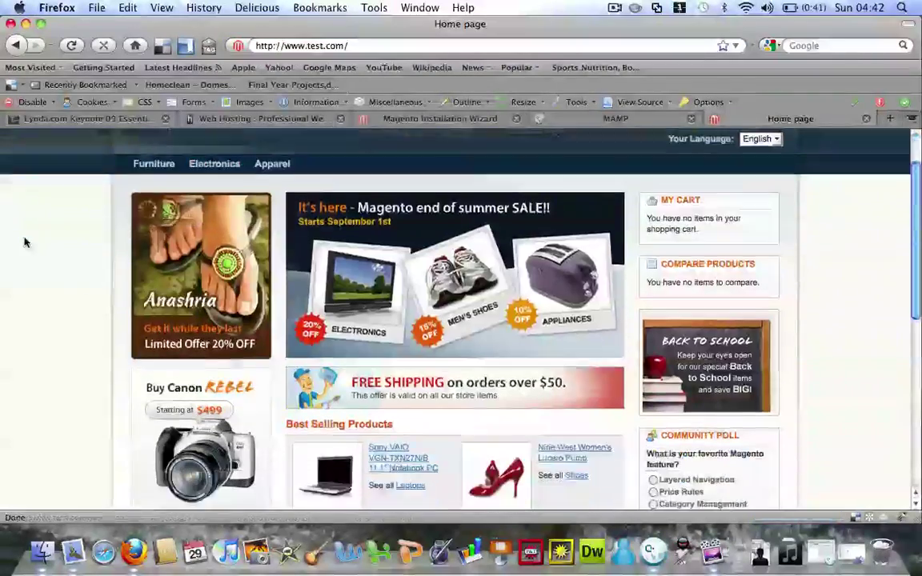
pyautogui.scroll(-10, 24, 243)
pyautogui.scroll(15, 25, 242)
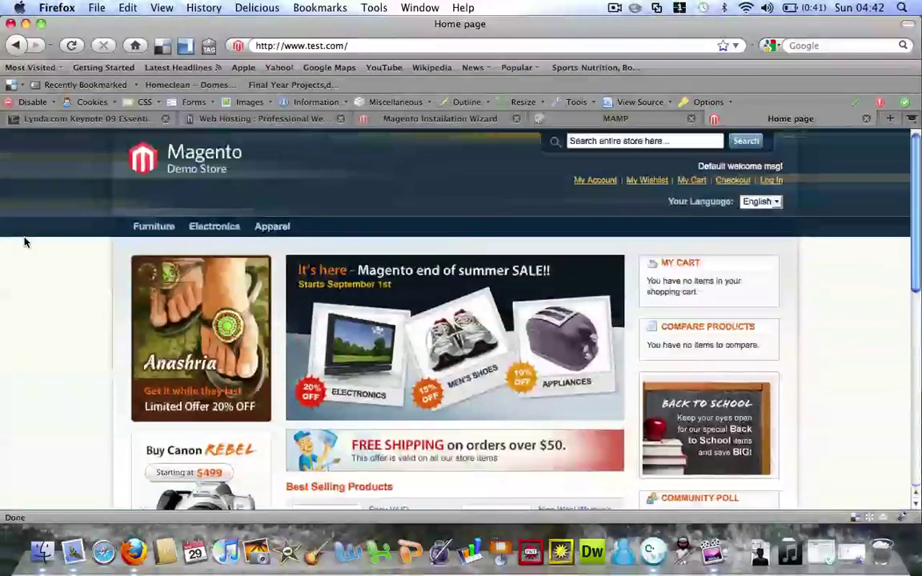
pyautogui.moveTo(155, 224)
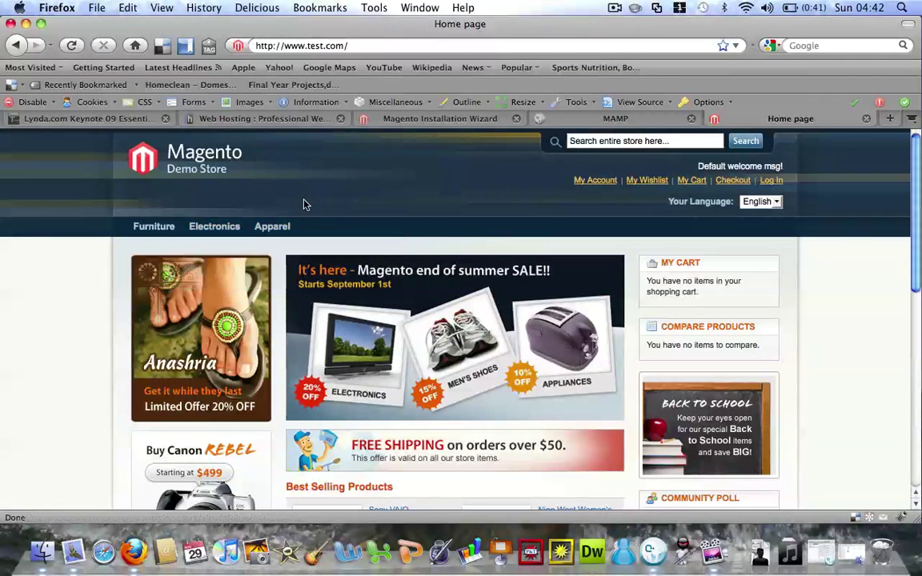
pyautogui.click(365, 46)
pyautogui.write('adm')
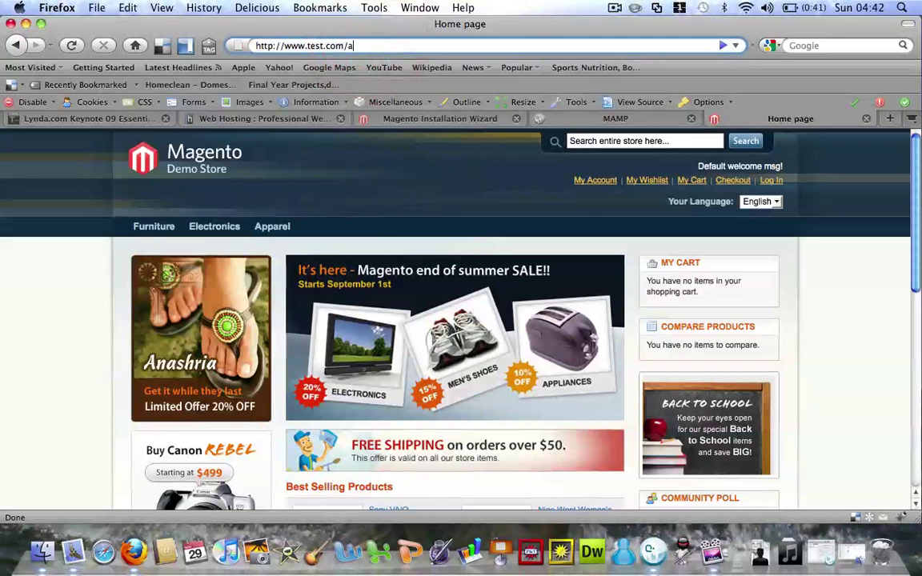
pyautogui.write('in')
pyautogui.press('Return')
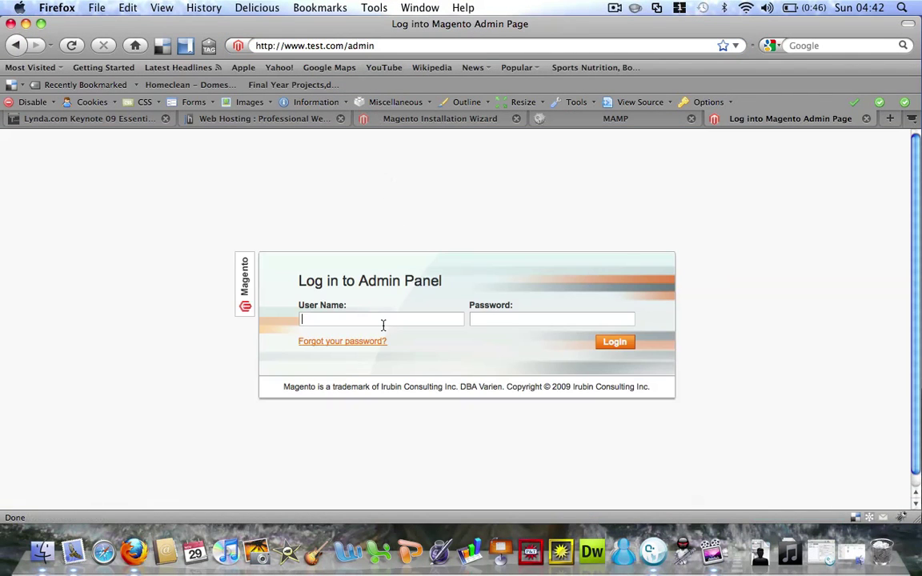
pyautogui.click(383, 322)
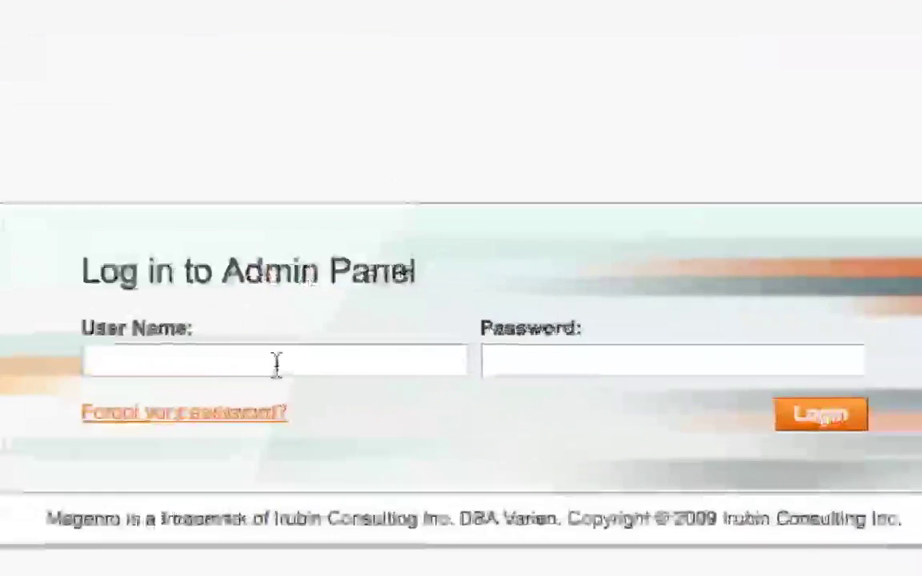
pyautogui.write('vitorf7')
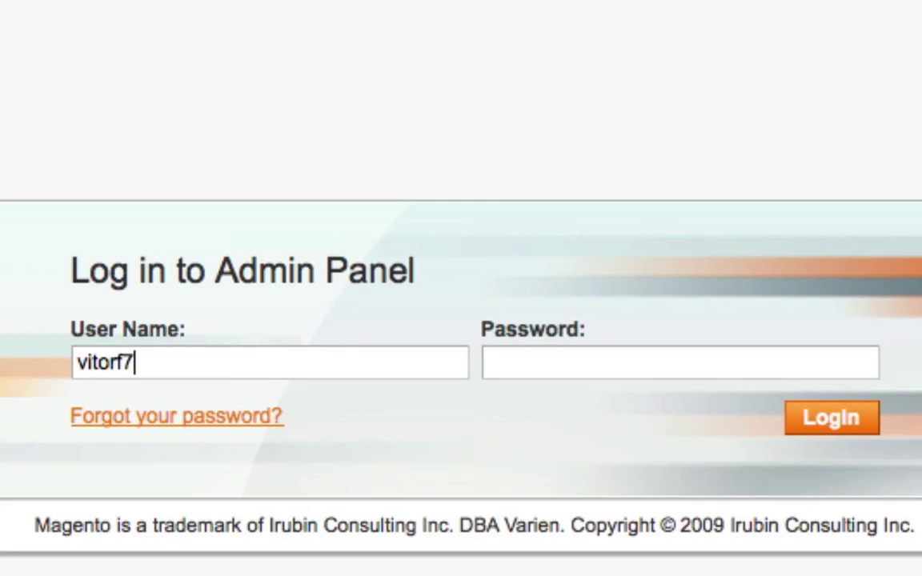
pyautogui.click(490, 363)
pyautogui.write('•••••••••••')
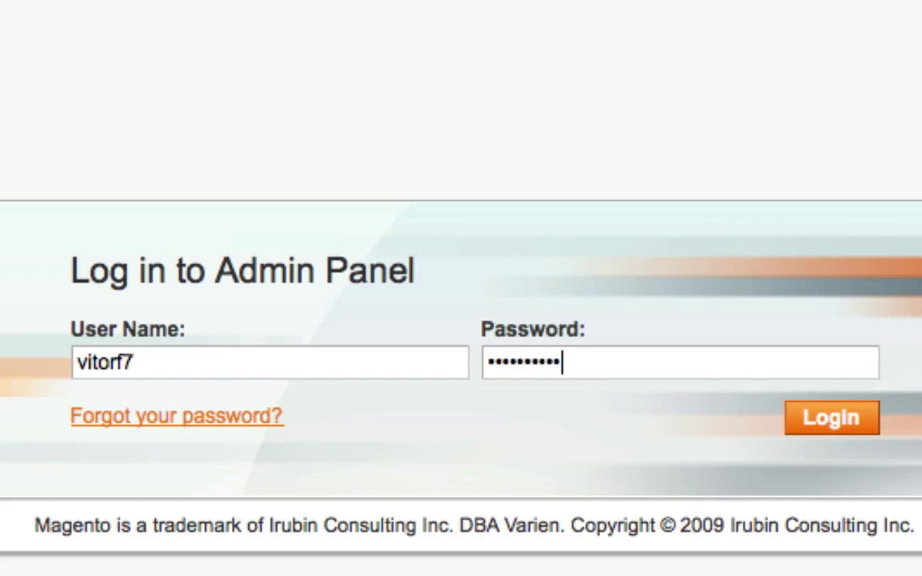
pyautogui.write('•')
pyautogui.click(847, 424)
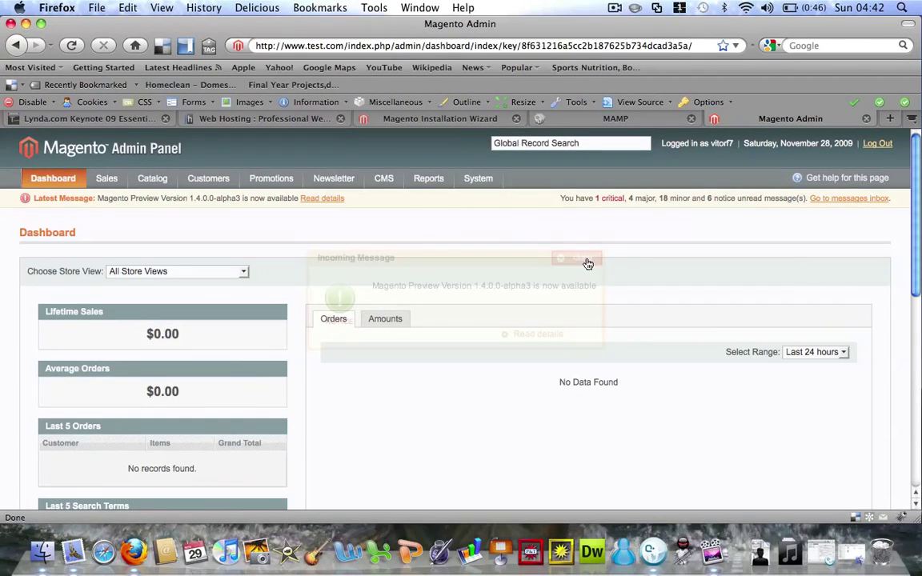
# Dismiss the incoming message notice and view the CMS > Manage Pages list
pyautogui.click(588, 264)
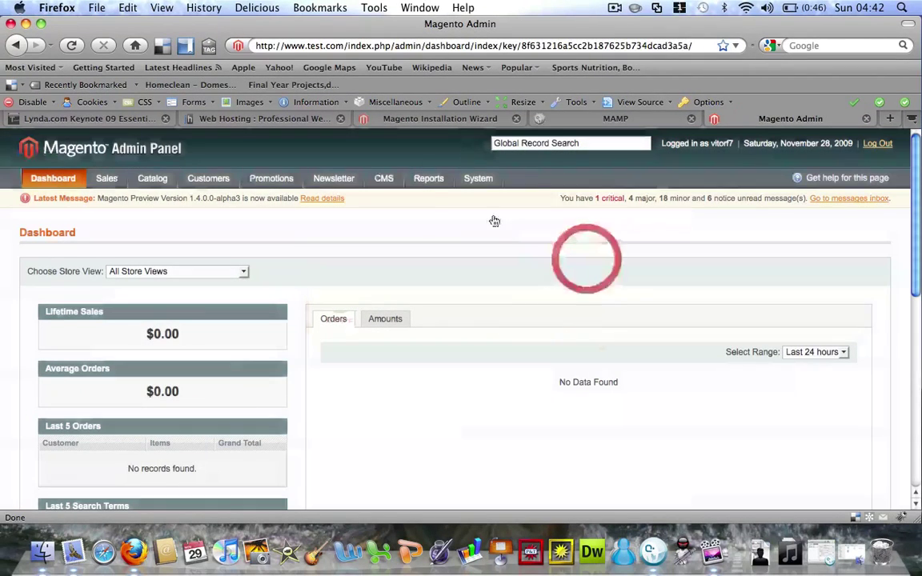
pyautogui.moveTo(212, 184)
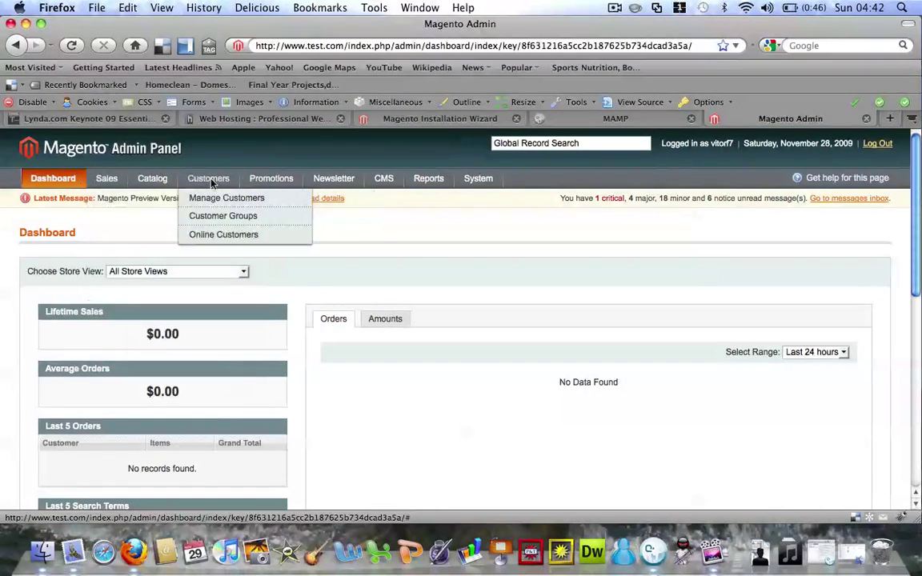
pyautogui.moveTo(380, 181)
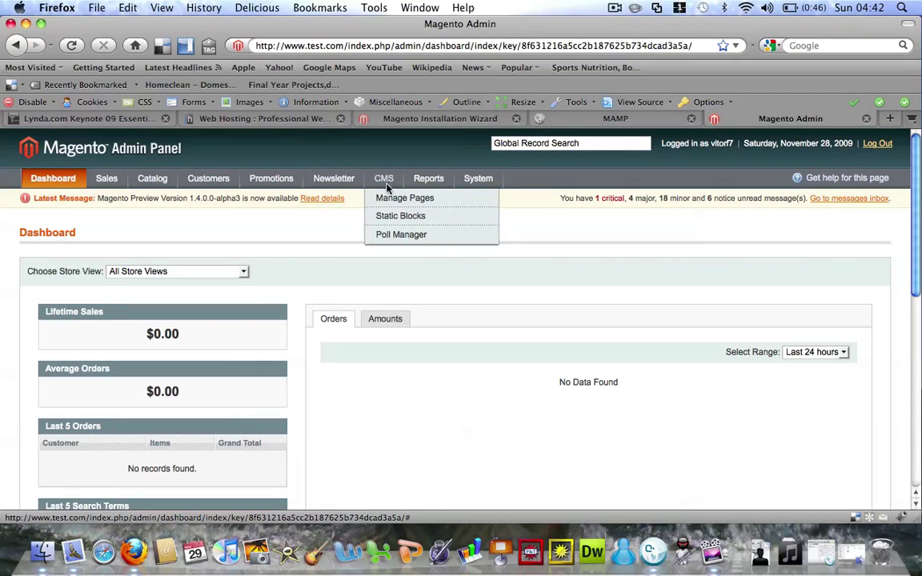
pyautogui.click(390, 199)
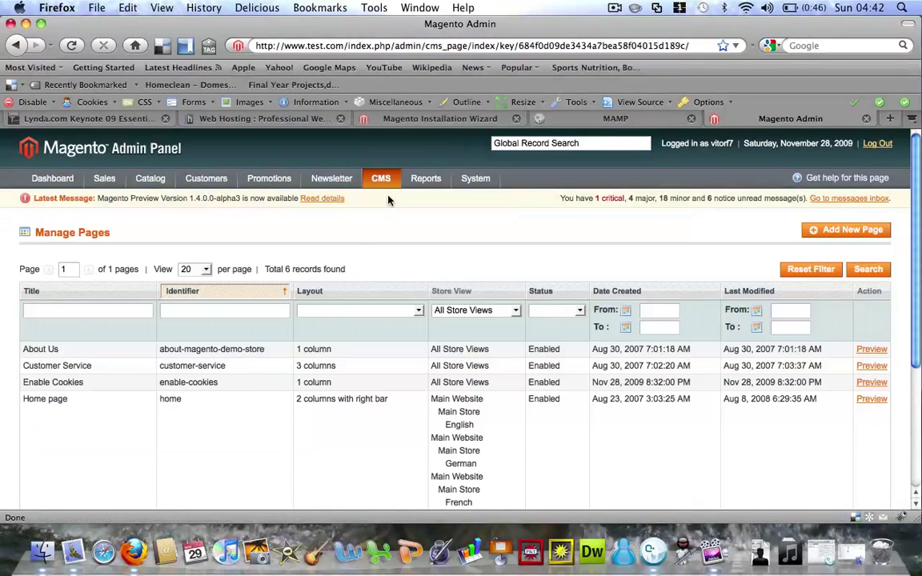
pyautogui.scroll(-5, 346, 363)
pyautogui.scroll(5, 345, 364)
# Browse the 120-product Catalog > Manage Products list, then return to the installation wizard tab
pyautogui.moveTo(269, 178)
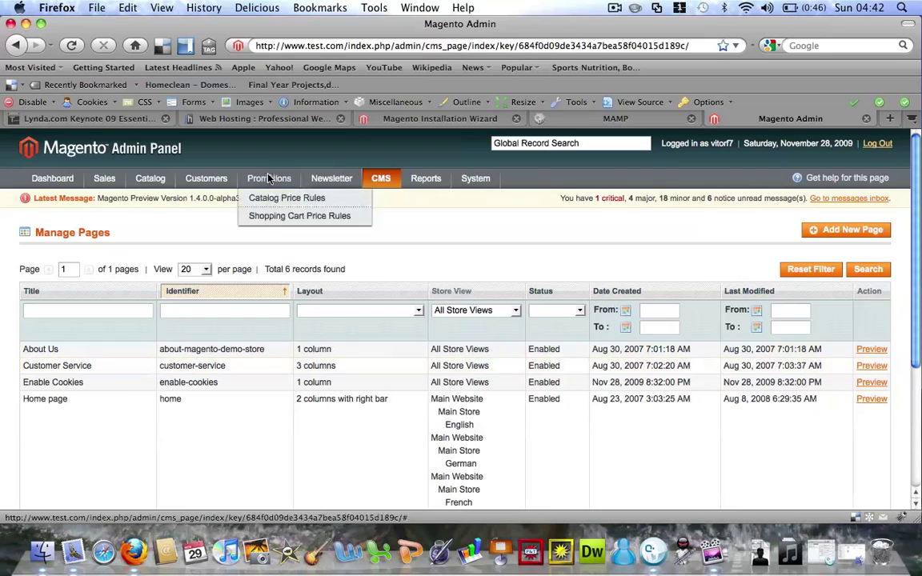
pyautogui.moveTo(216, 186)
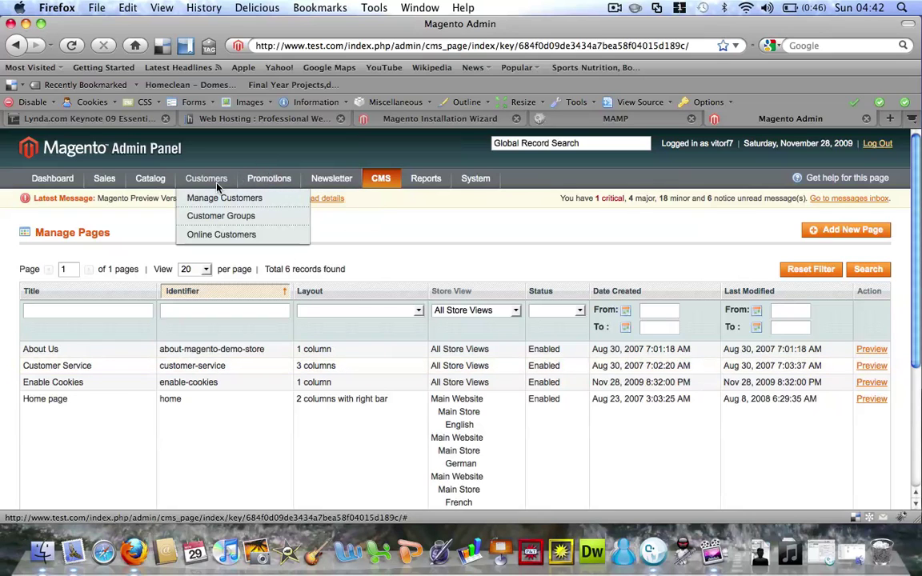
pyautogui.moveTo(148, 179)
pyautogui.click(151, 201)
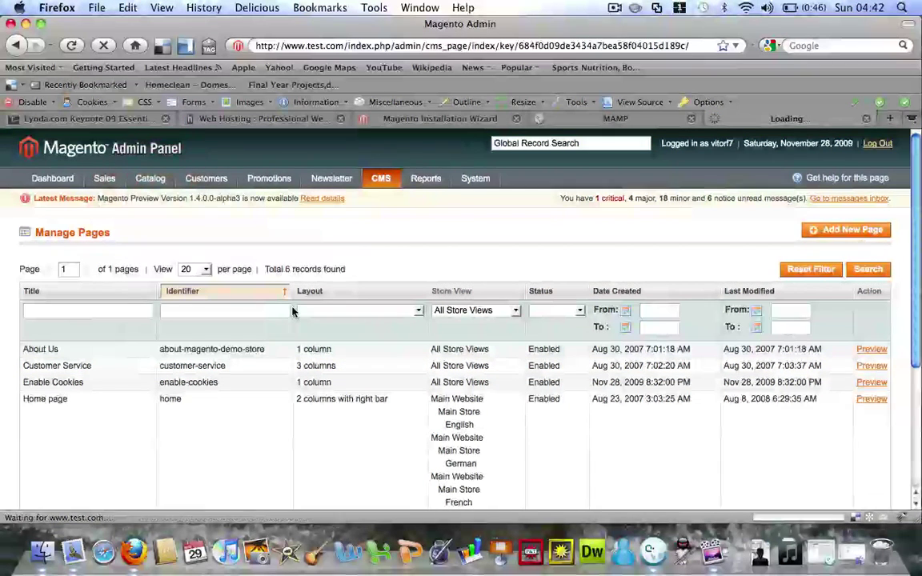
pyautogui.scroll(-8, 292, 312)
pyautogui.scroll(-5, 292, 312)
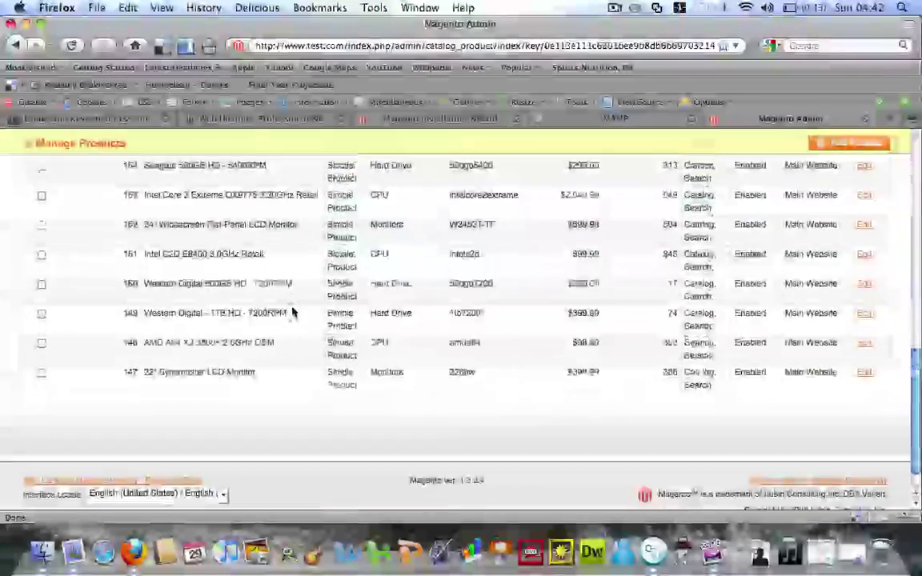
pyautogui.scroll(15, 292, 312)
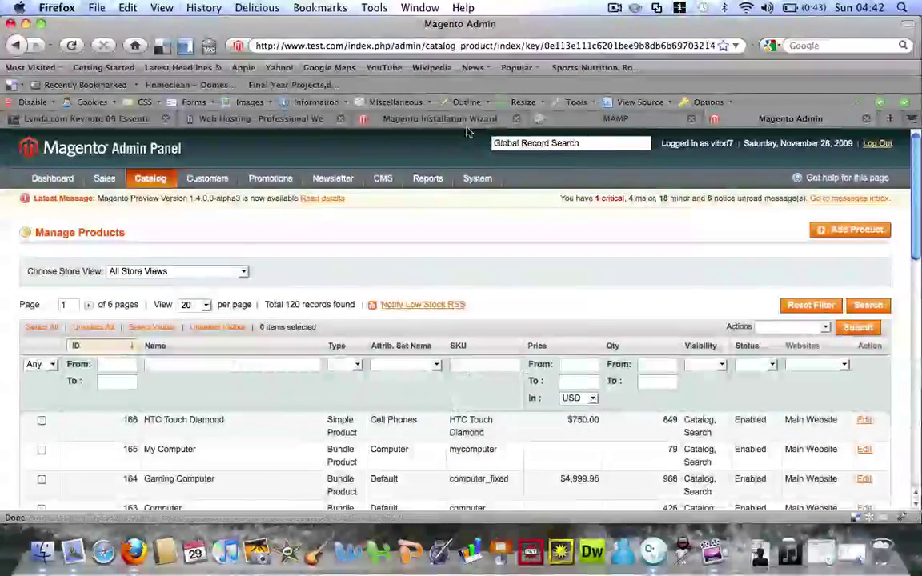
pyautogui.click(398, 114)
pyautogui.click(426, 44)
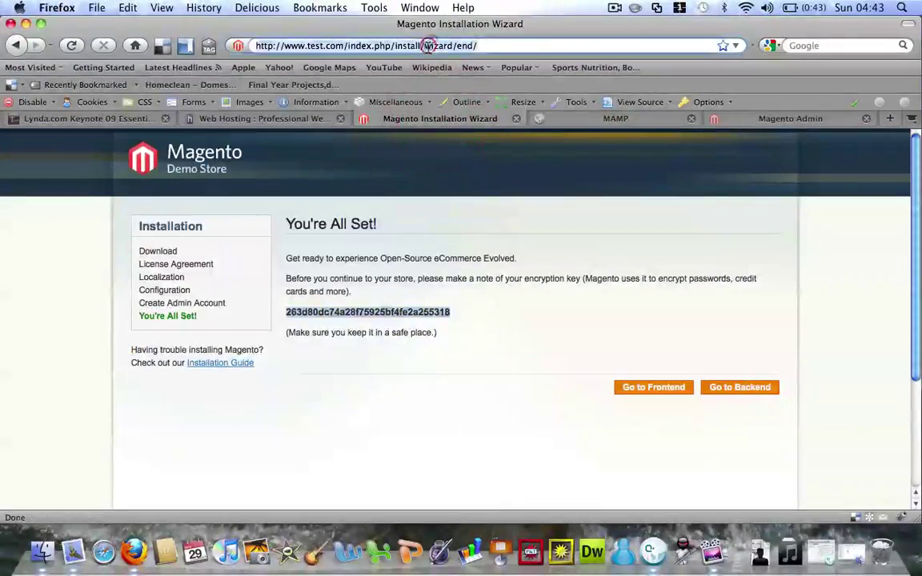
pyautogui.write('www')
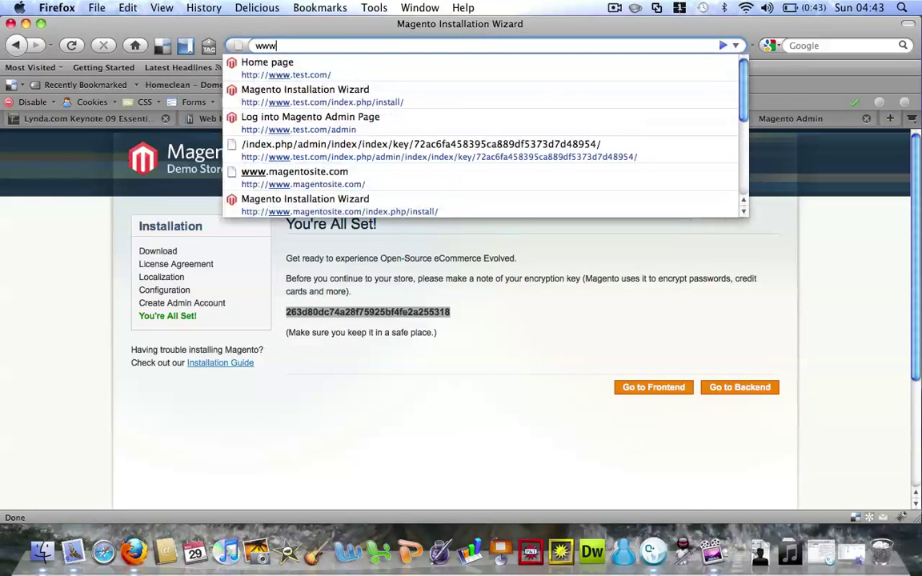
pyautogui.press('Down')
pyautogui.press('Return')
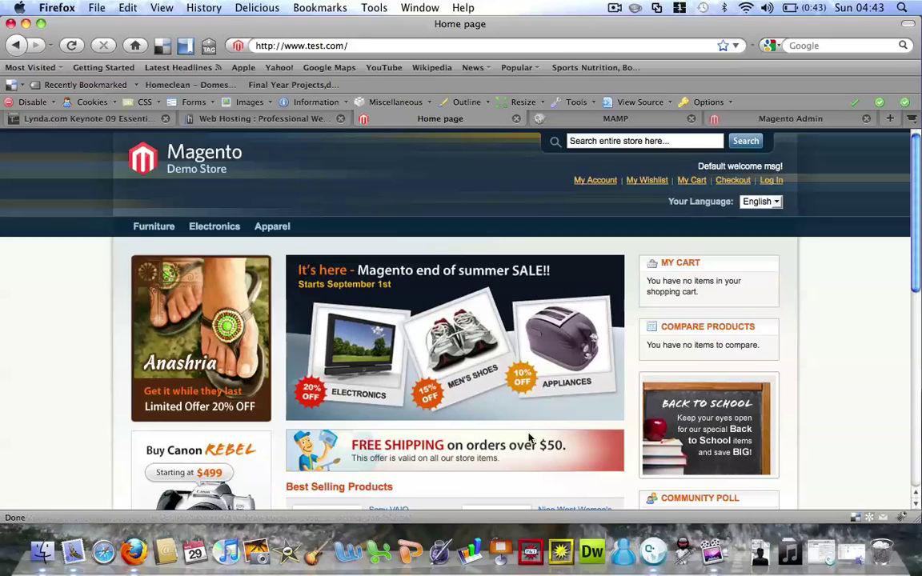
pyautogui.click(655, 559)
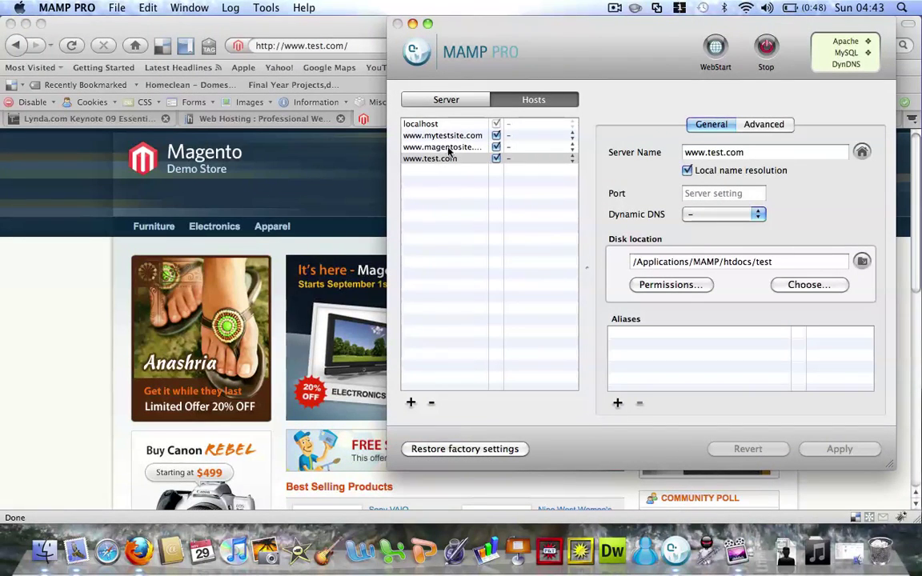
pyautogui.click(56, 310)
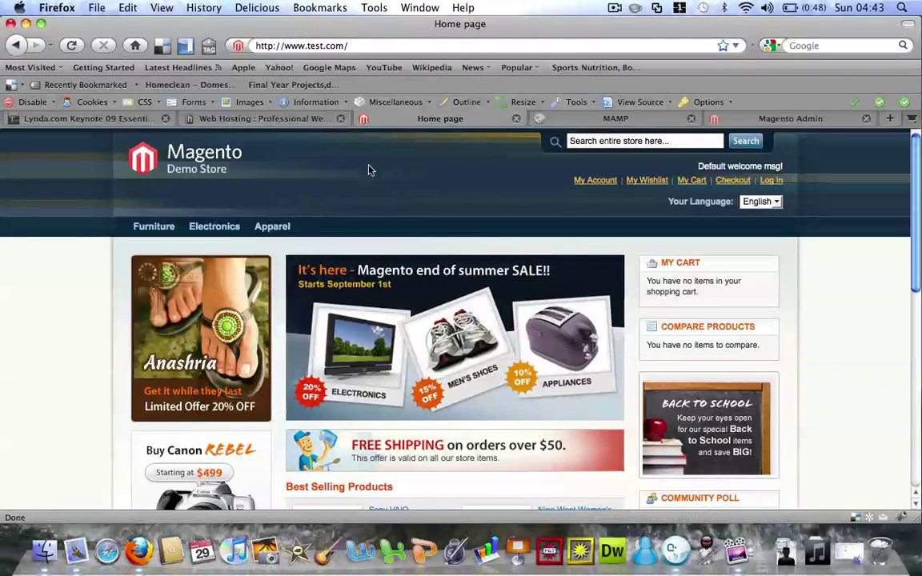
pyautogui.moveTo(786, 268); pyautogui.dragTo(6, 309)
pyautogui.click(69, 309)
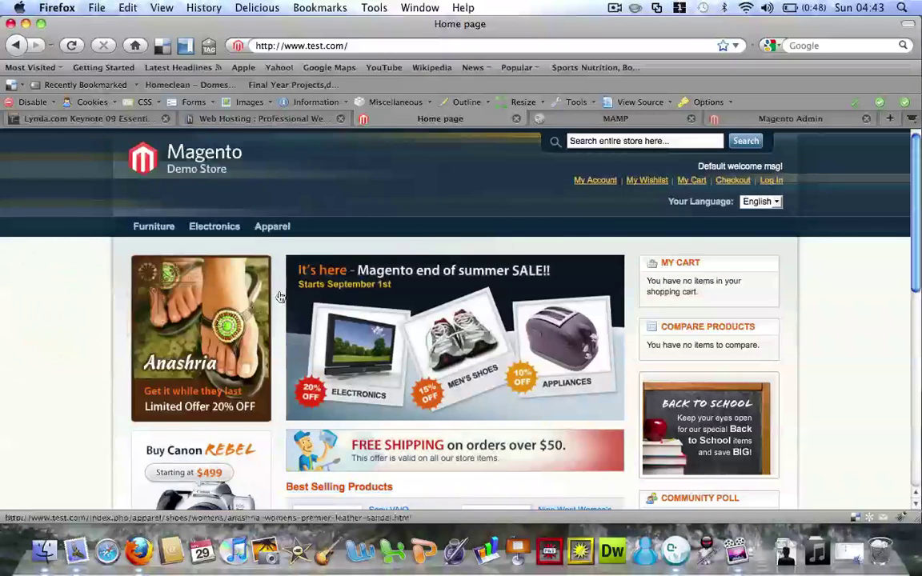
pyautogui.moveTo(270, 229)
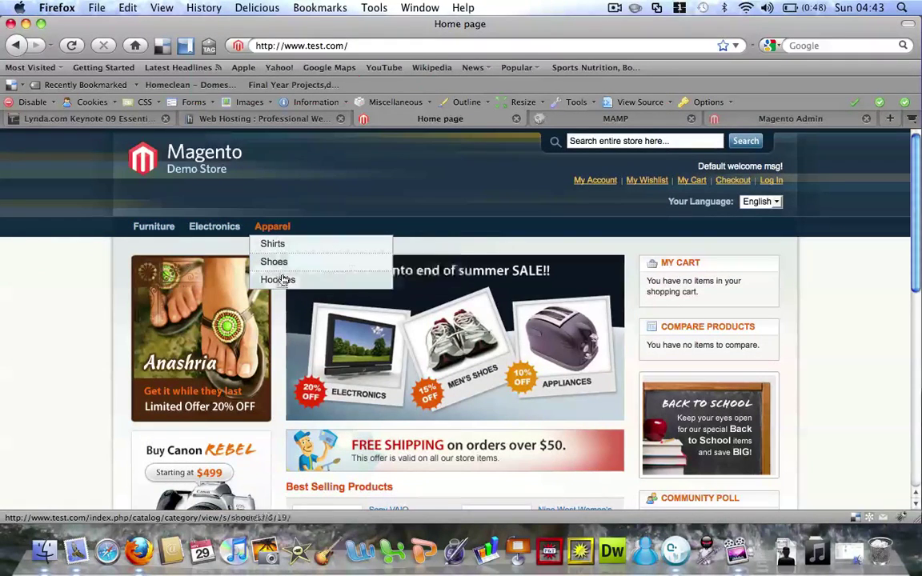
pyautogui.moveTo(227, 275)
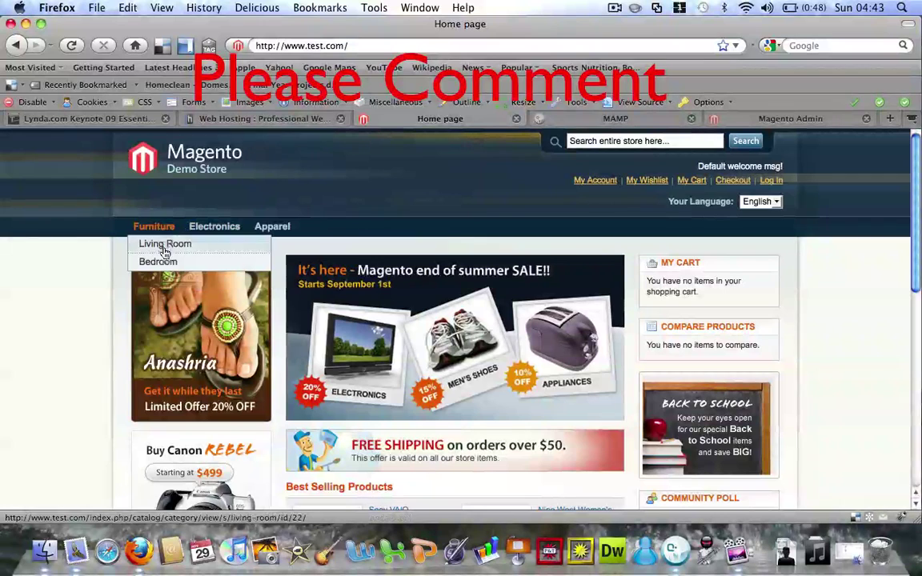
pyautogui.click(614, 8)
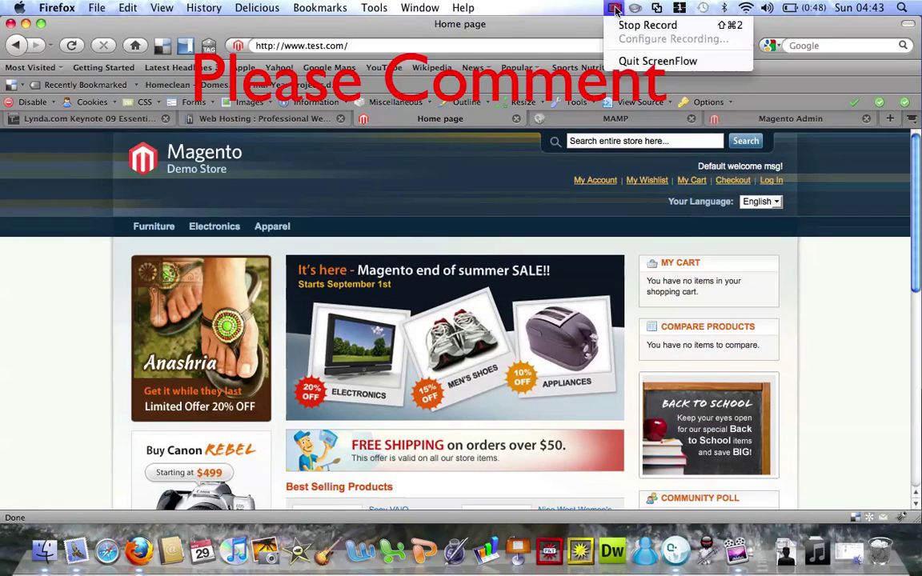